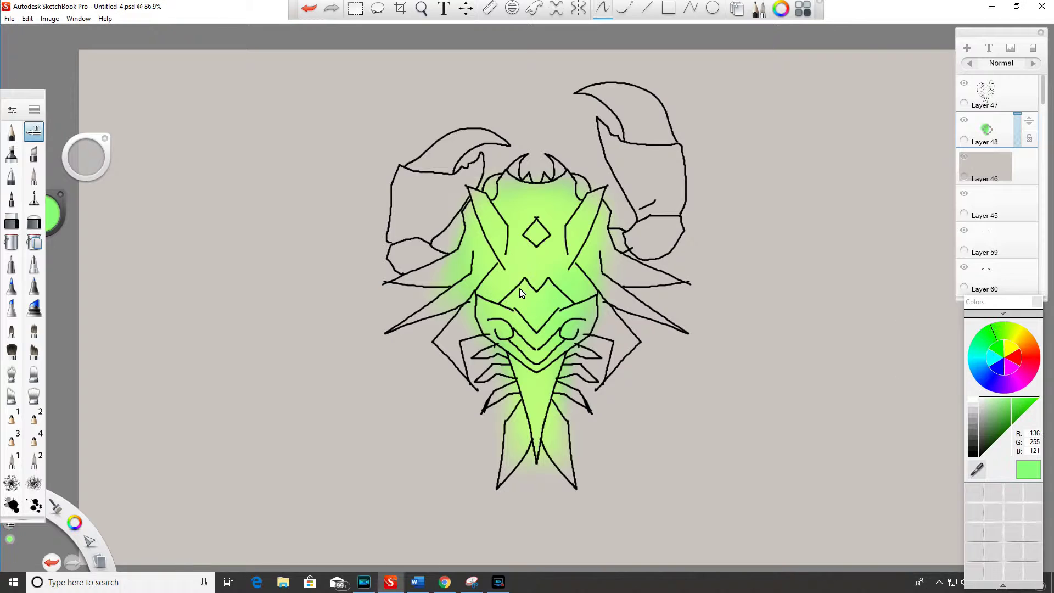
Step: Airbrush light green over the creature's body, then mirror a pink (255, 93, 208) glow around the side spines and tail
drag(521, 293, 492, 329)
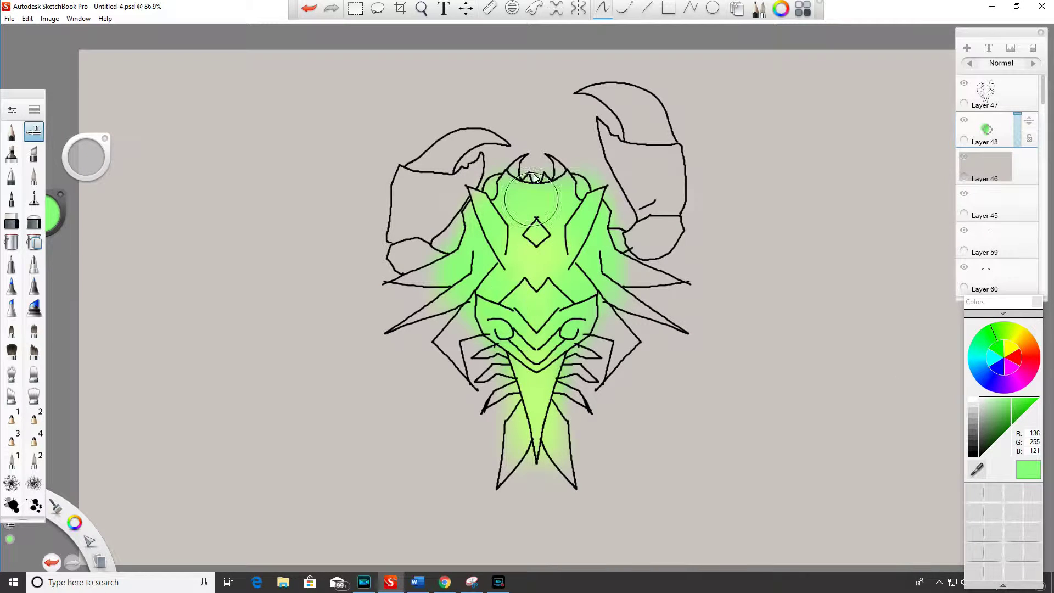
drag(536, 220, 535, 428)
click(1022, 406)
key(x)
drag(640, 297, 687, 335)
mouse_move(620, 275)
mouse_down()
mouse_move(686, 285)
mouse_move(626, 373)
mouse_move(604, 319)
mouse_move(593, 417)
mouse_move(574, 395)
mouse_move(582, 510)
mouse_move(558, 440)
mouse_move(550, 522)
mouse_up()
drag(659, 252, 686, 272)
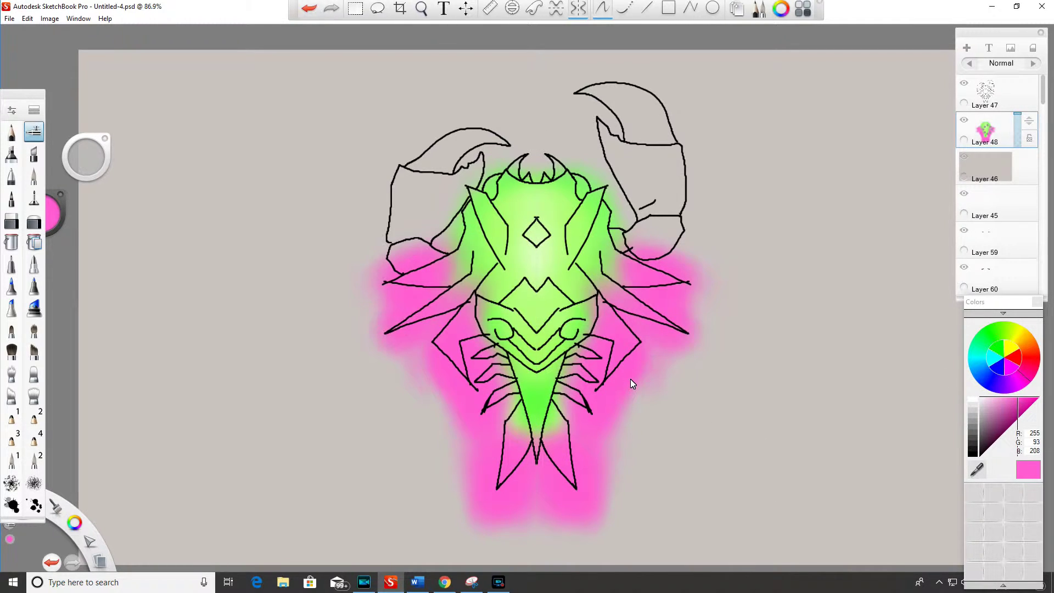
Step: Airbrush a green base on the larger claw on a new layer without symmetry, and deepen the green along the body's sides
key(x)
key(ctrl+shift+n)
alt+click(535, 385)
drag(648, 149, 676, 242)
mouse_move(599, 208)
mouse_down()
mouse_move(604, 247)
mouse_move(516, 418)
mouse_move(552, 417)
mouse_move(489, 264)
mouse_move(511, 247)
mouse_move(384, 333)
mouse_move(472, 301)
mouse_move(433, 341)
mouse_up()
Step: Trace the side spines symmetrically with hot pink (255, 0, 151) lines on a new layer
key(ctrl+shift+n)
key(x)
click(34, 198)
alt+click(406, 307)
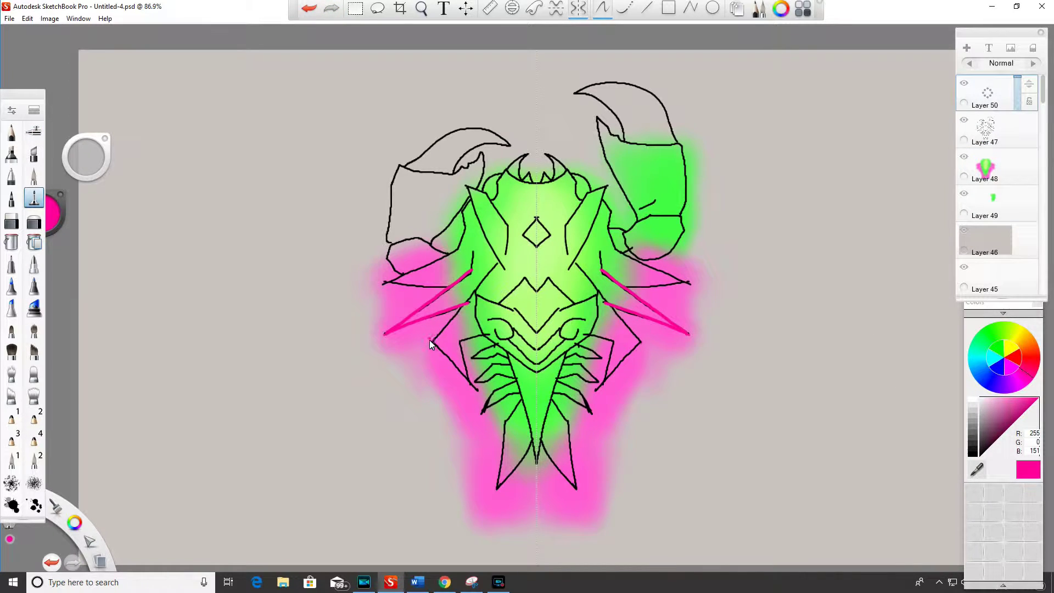
drag(484, 282, 468, 303)
drag(433, 342, 466, 374)
Step: Undo the last pink strokes and redraw the folded side legs and upper spines as hot pink outlines
key(ctrl+z)
key(ctrl+z)
key(ctrl+z)
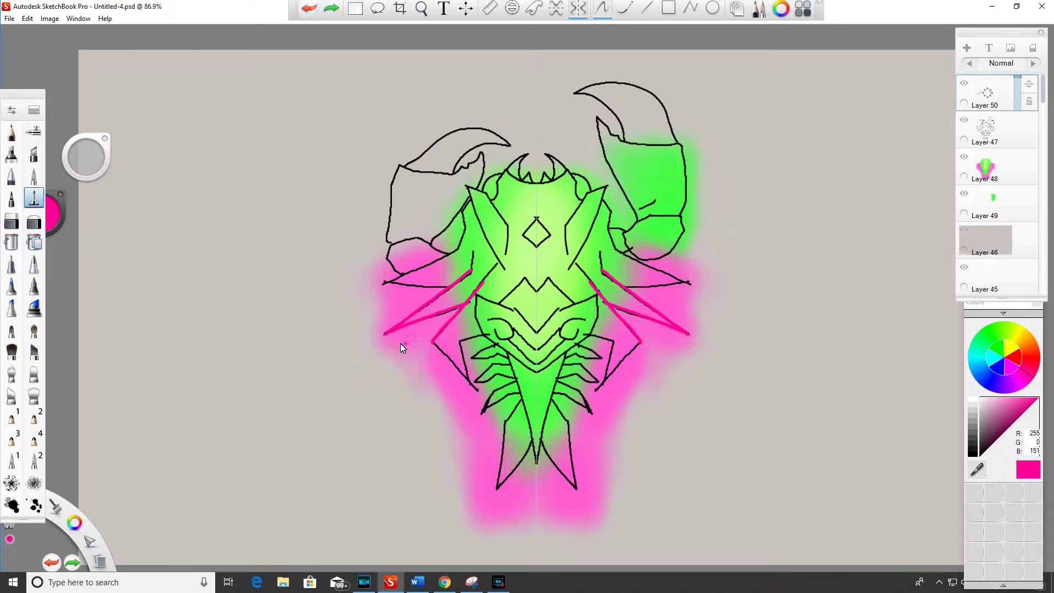
mouse_move(433, 343)
mouse_down()
mouse_move(475, 389)
mouse_move(473, 332)
mouse_up()
mouse_move(460, 248)
mouse_down()
mouse_move(383, 283)
mouse_move(450, 286)
mouse_up()
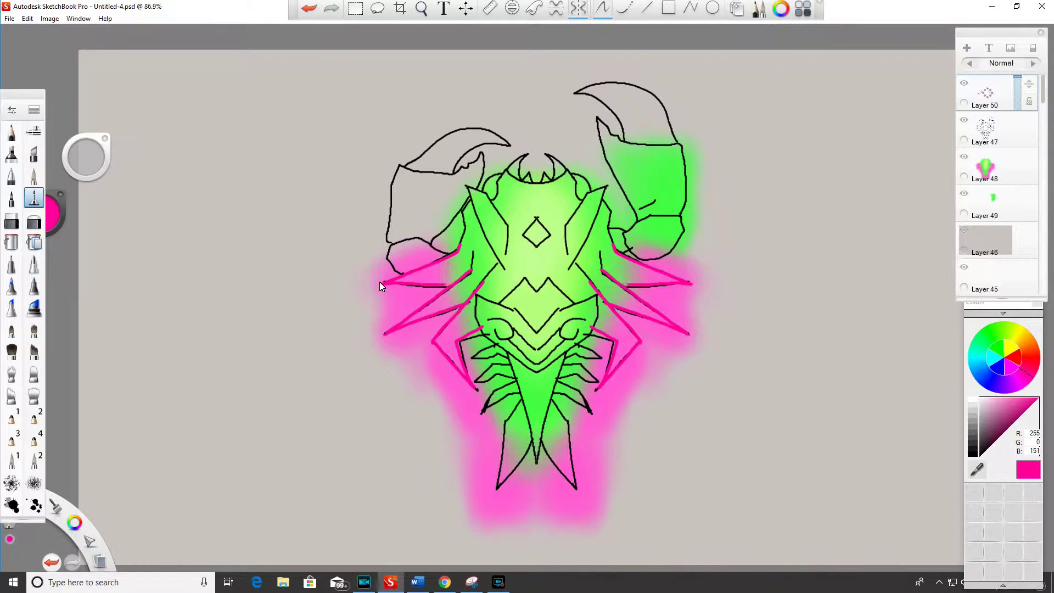
Step: Colour the small lower legs hot pink and sample a lighter pink (255, 83, 185) for the side spines
drag(473, 358, 483, 356)
drag(499, 393, 482, 408)
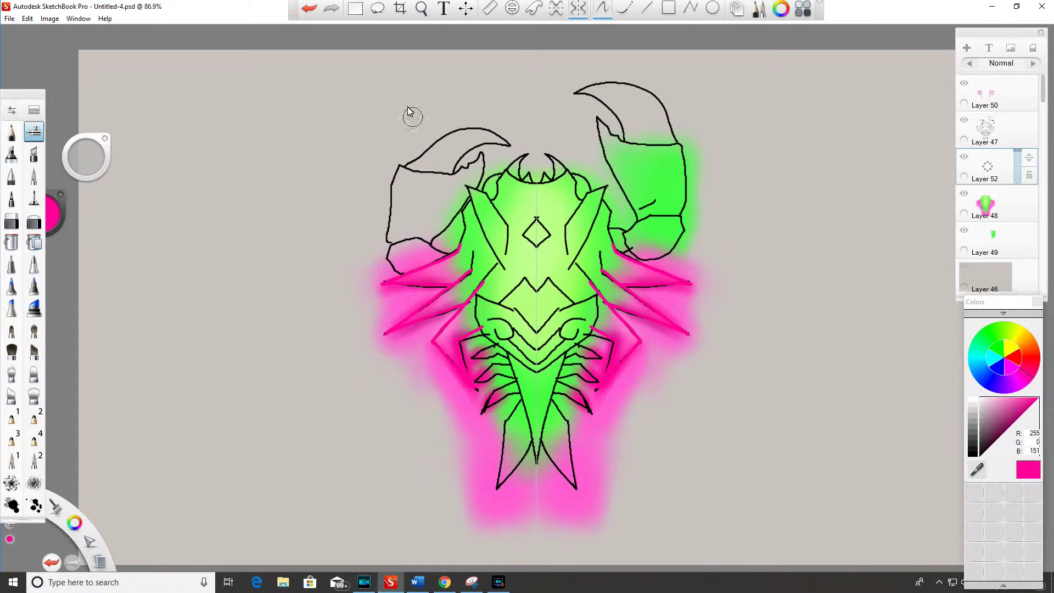
alt+click(451, 391)
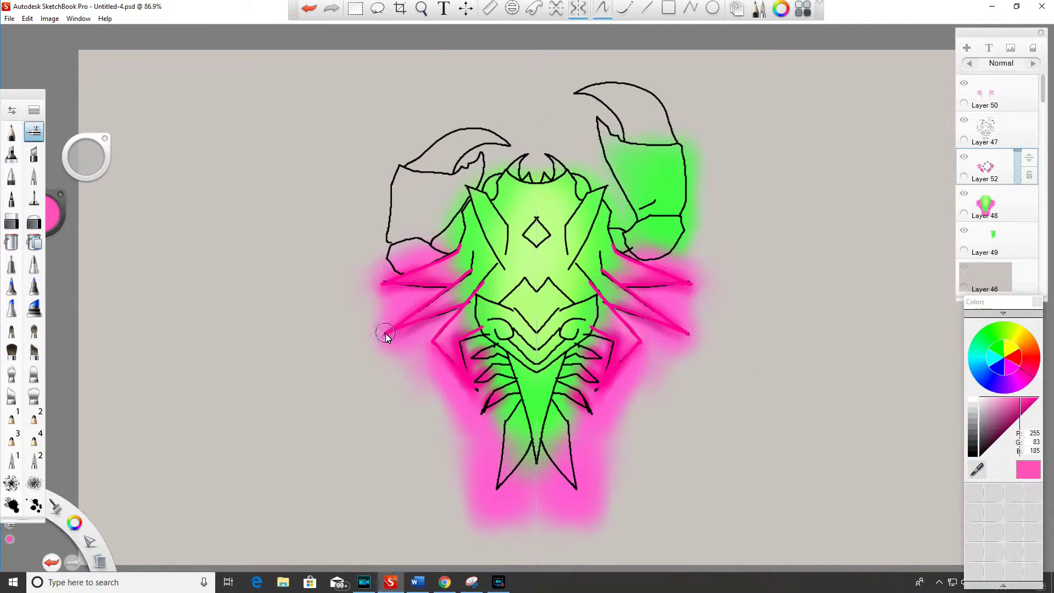
Step: Erase the excess pink outside the upper side spines
scroll(394, 281, up, 5)
key(e)
mouse_move(379, 140)
mouse_down()
mouse_move(417, 187)
mouse_move(324, 236)
mouse_up()
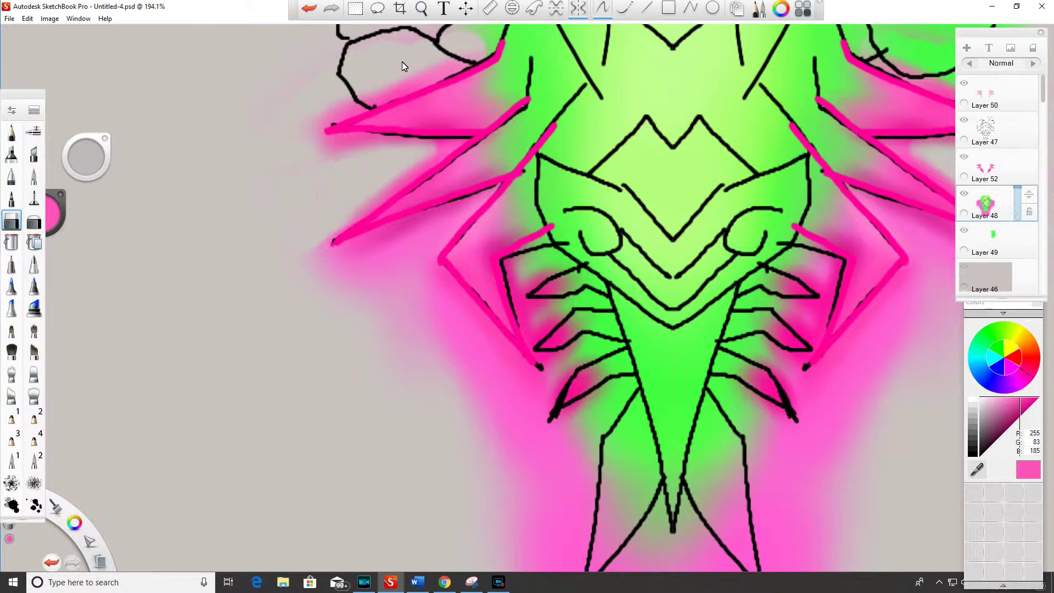
mouse_move(472, 55)
mouse_down()
mouse_move(390, 85)
mouse_move(307, 134)
mouse_move(313, 156)
mouse_up()
Step: Undo the last seven strokes
key(ctrl+z)
key(ctrl+z)
key(ctrl+z)
key(ctrl+z)
key(ctrl+z)
key(ctrl+z)
key(ctrl+z)
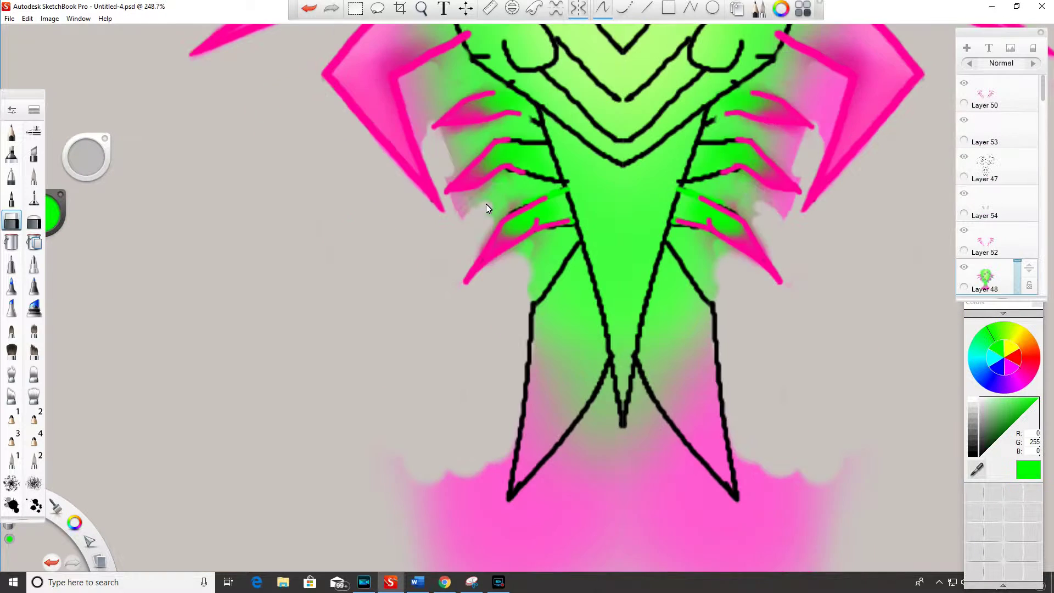
Step: Erase the leftover pink and green colour around the small lower legs on Layer 48
mouse_move(472, 181)
mouse_down()
mouse_move(486, 204)
mouse_move(467, 131)
mouse_move(527, 129)
mouse_move(508, 189)
mouse_up()
drag(421, 134, 427, 96)
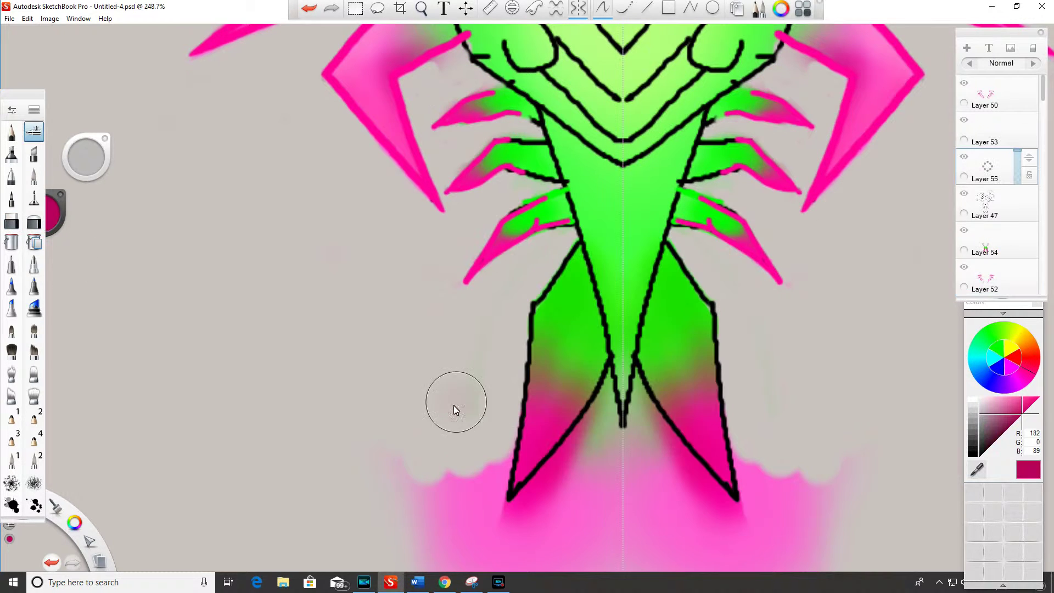
Step: Airbrush the tail fin edges dark pink (182, 0, 89) and dark green (0, 155, 0), then erase the overspill around them
drag(453, 406, 514, 389)
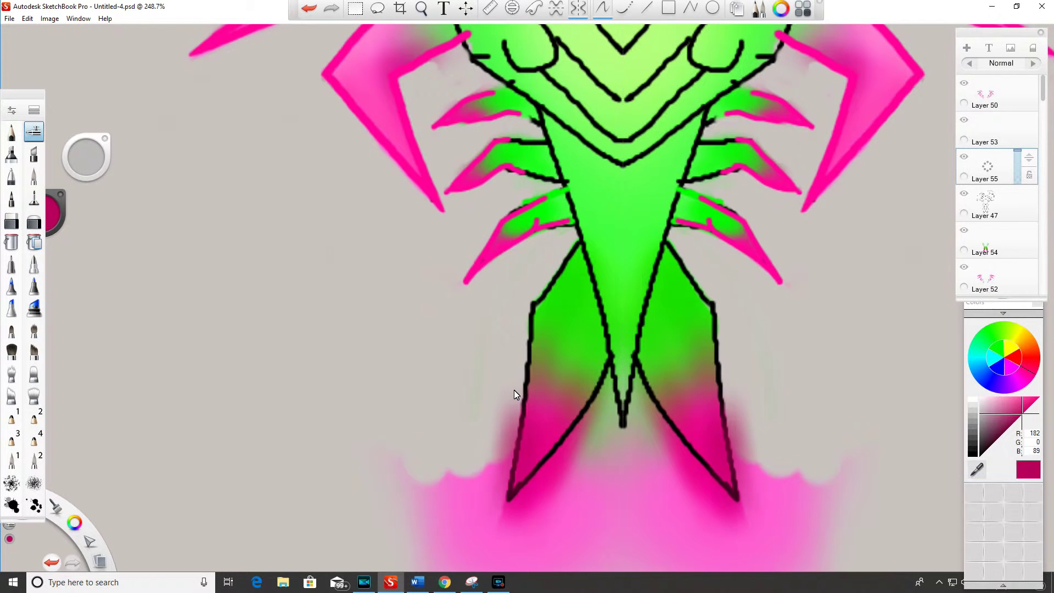
alt+click(544, 324)
mouse_move(544, 319)
mouse_down()
mouse_move(560, 270)
mouse_move(567, 397)
mouse_move(592, 403)
mouse_up()
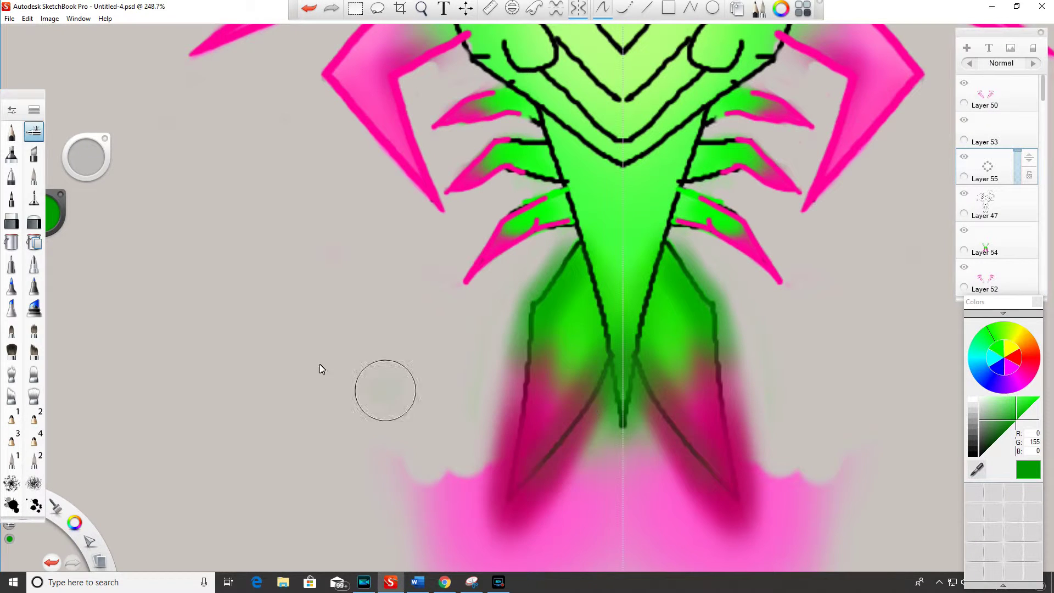
click(11, 221)
mouse_move(542, 258)
mouse_down()
mouse_move(560, 247)
mouse_move(519, 305)
mouse_move(529, 451)
mouse_up()
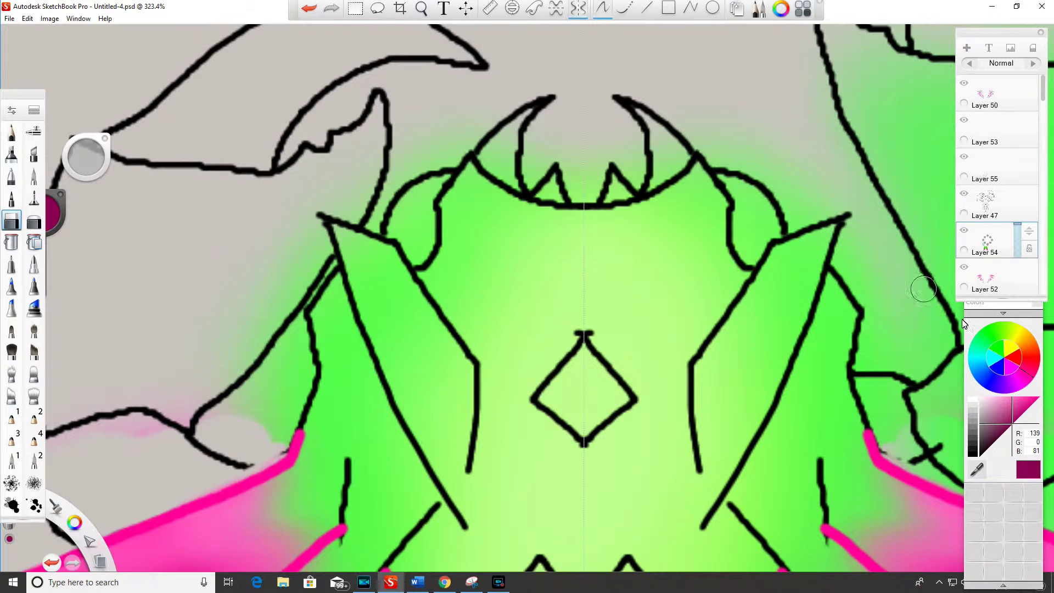
Step: Paint both eyes solid red on Layer 50 and adjust the colour for their inner details
click(998, 95)
mouse_move(449, 176)
mouse_down()
mouse_move(389, 219)
mouse_move(404, 243)
mouse_move(437, 230)
mouse_move(451, 175)
mouse_move(387, 225)
mouse_move(410, 261)
mouse_move(417, 197)
mouse_move(423, 253)
mouse_move(398, 232)
mouse_up()
drag(53, 209, 55, 241)
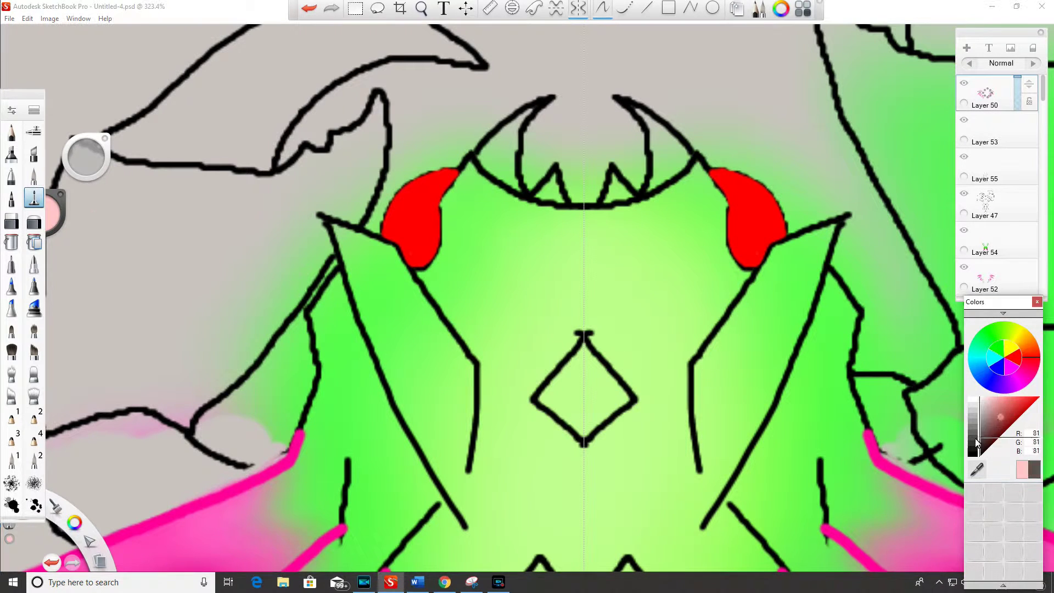
mouse_move(423, 196)
mouse_down()
mouse_move(406, 233)
mouse_move(426, 199)
mouse_move(417, 233)
mouse_move(429, 196)
mouse_up()
mouse_move(54, 208)
mouse_down()
mouse_move(55, 181)
mouse_move(55, 220)
mouse_up()
Step: Airbrush dark pupils, soft light red (255, 123, 123) highlights and dark edge shading onto both eyes
click(33, 130)
drag(431, 186, 404, 228)
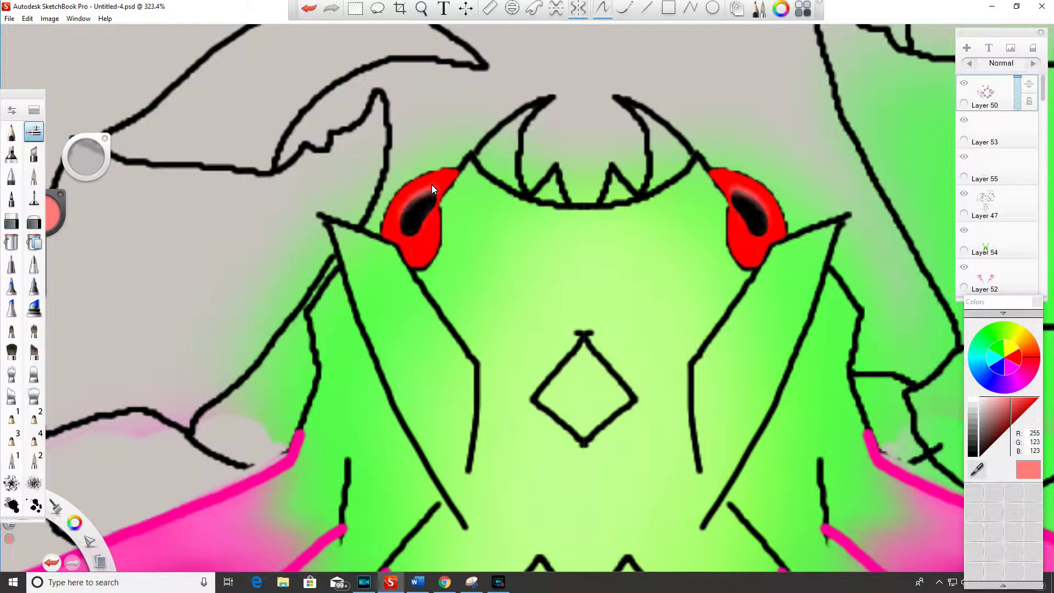
drag(54, 209, 55, 192)
mouse_move(447, 173)
mouse_down()
mouse_move(403, 227)
mouse_move(437, 219)
mouse_move(434, 264)
mouse_move(447, 198)
mouse_move(445, 275)
mouse_move(456, 176)
mouse_move(434, 266)
mouse_move(439, 258)
mouse_up()
click(1020, 418)
click(982, 454)
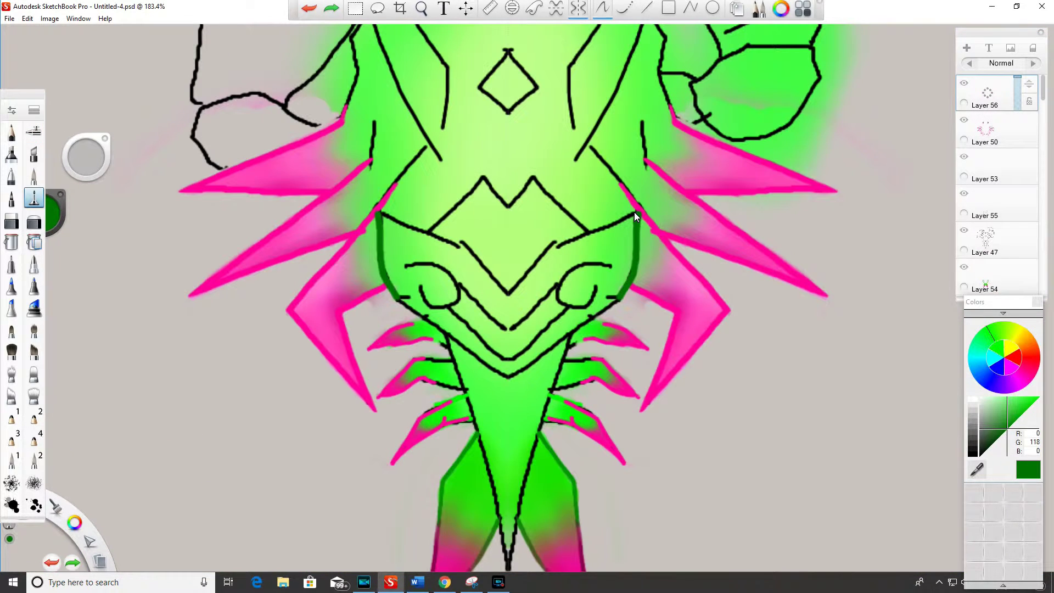
Step: Outline the lower body plate and tail spike symmetrically in dark green (0, 118, 0) and draw a spiral on each side
key(ctrl+z)
mouse_move(380, 208)
mouse_down()
mouse_move(378, 259)
mouse_move(396, 301)
mouse_move(508, 377)
mouse_up()
mouse_move(444, 340)
mouse_down()
mouse_move(469, 393)
mouse_move(508, 565)
mouse_up()
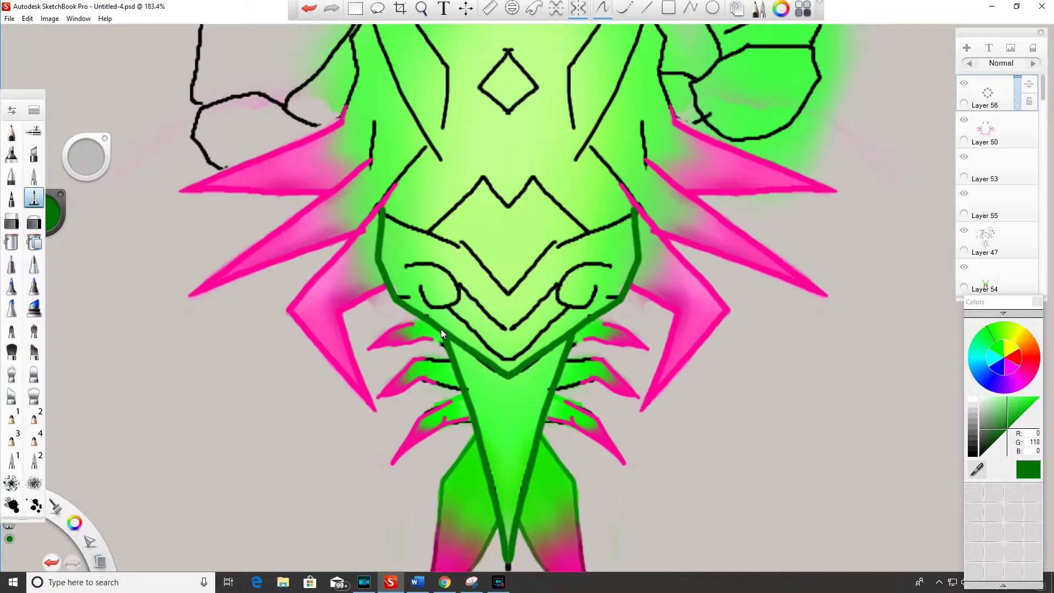
mouse_move(613, 268)
mouse_down()
mouse_move(556, 286)
mouse_move(592, 278)
mouse_move(576, 287)
mouse_up()
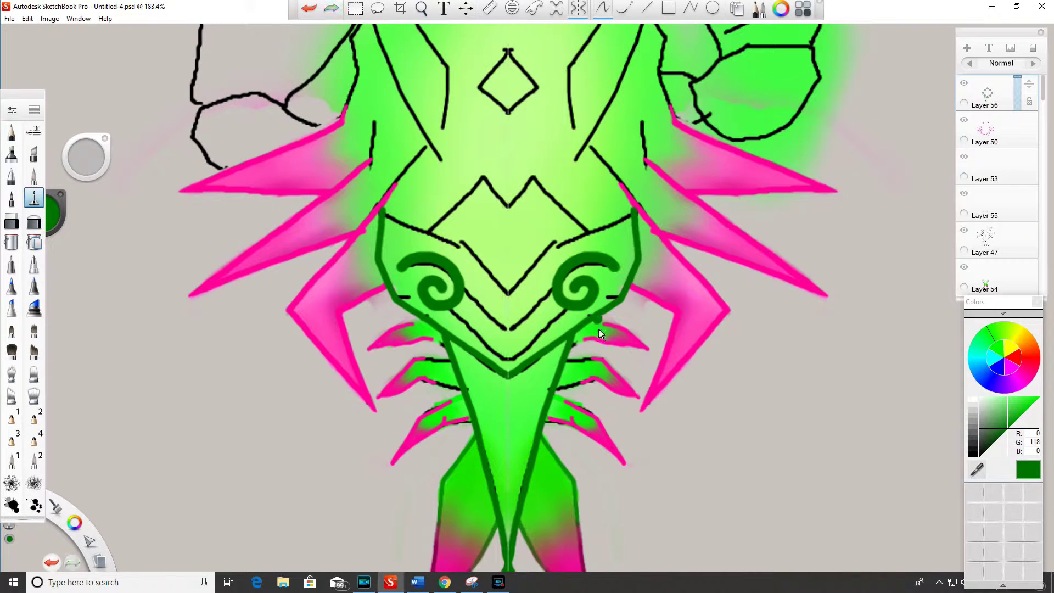
Step: Trace the lower plate's upper edge, the zigzag ridge above it and the shoulder plates in dark green
mouse_move(634, 209)
mouse_down()
mouse_move(558, 241)
mouse_move(509, 296)
mouse_up()
mouse_move(431, 226)
mouse_down()
mouse_move(480, 176)
mouse_move(508, 206)
mouse_up()
scroll(567, 137, down, 3)
mouse_move(567, 140)
mouse_down()
mouse_move(535, 256)
mouse_move(587, 152)
mouse_move(606, 190)
mouse_up()
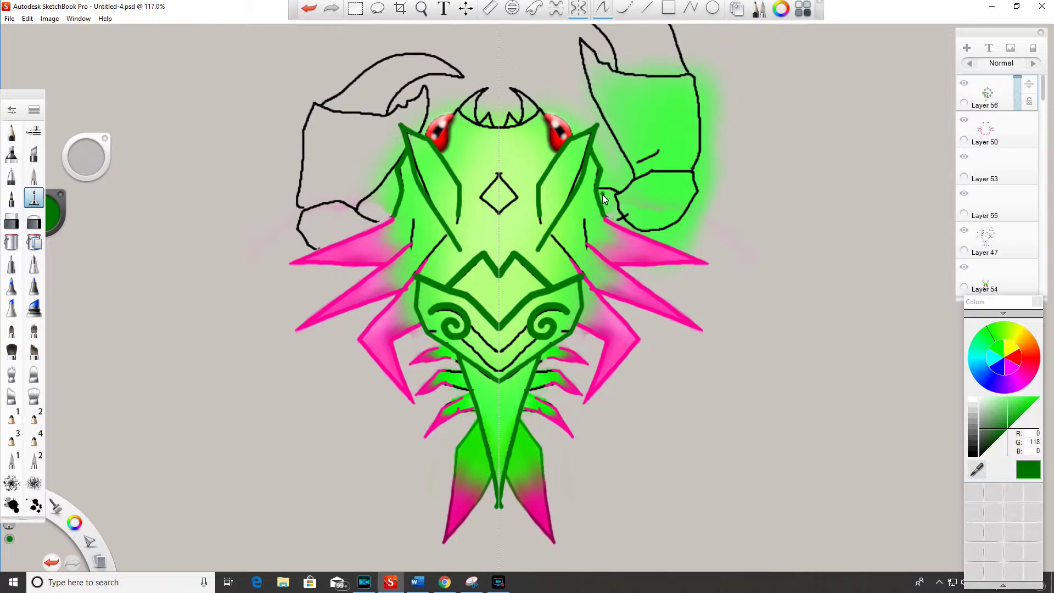
Step: Outline the arm segments and both claw bases in dark green, drawing each claw base without symmetry
mouse_move(618, 193)
mouse_down()
mouse_move(647, 172)
mouse_move(694, 172)
mouse_move(685, 212)
mouse_move(643, 229)
mouse_up()
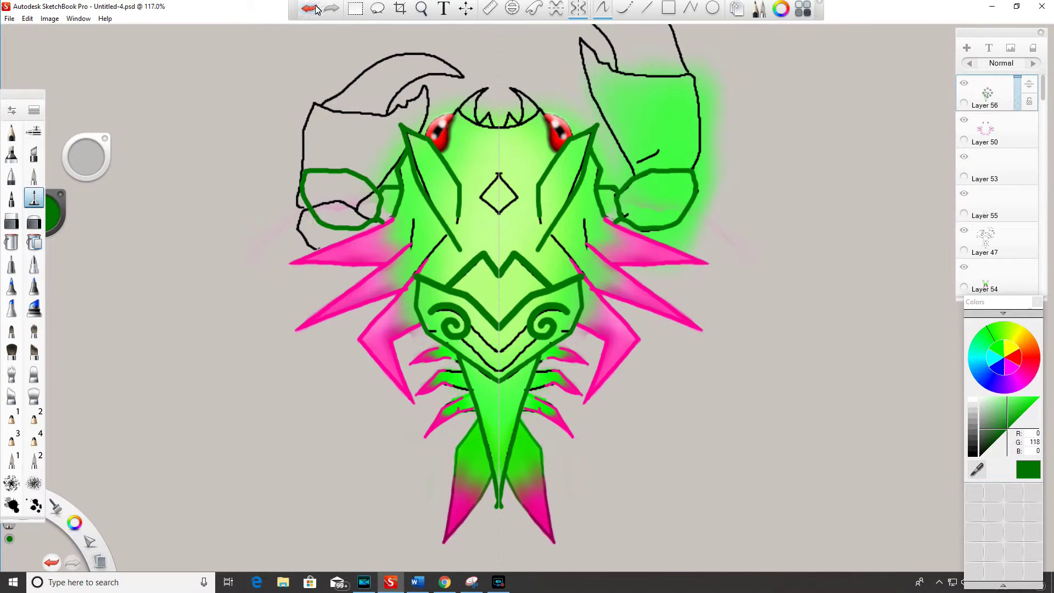
drag(315, 103, 304, 207)
mouse_move(391, 110)
mouse_down()
mouse_move(426, 85)
mouse_move(404, 160)
mouse_move(354, 200)
mouse_up()
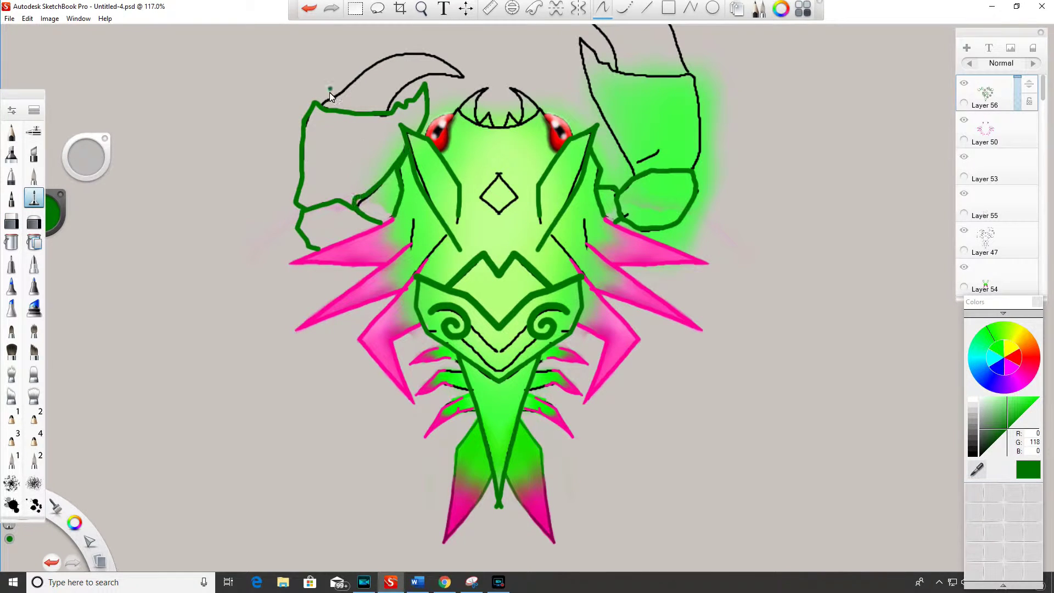
mouse_move(581, 40)
mouse_down()
mouse_move(629, 176)
mouse_move(613, 70)
mouse_move(695, 74)
mouse_move(702, 146)
mouse_move(637, 164)
mouse_up()
Step: Paint very dark green (0, 65, 0) shadows along the inner and lower edges of both claws on a new layer
key(ctrl+shift+n)
mouse_move(613, 120)
mouse_down()
mouse_move(637, 159)
mouse_move(692, 168)
mouse_up()
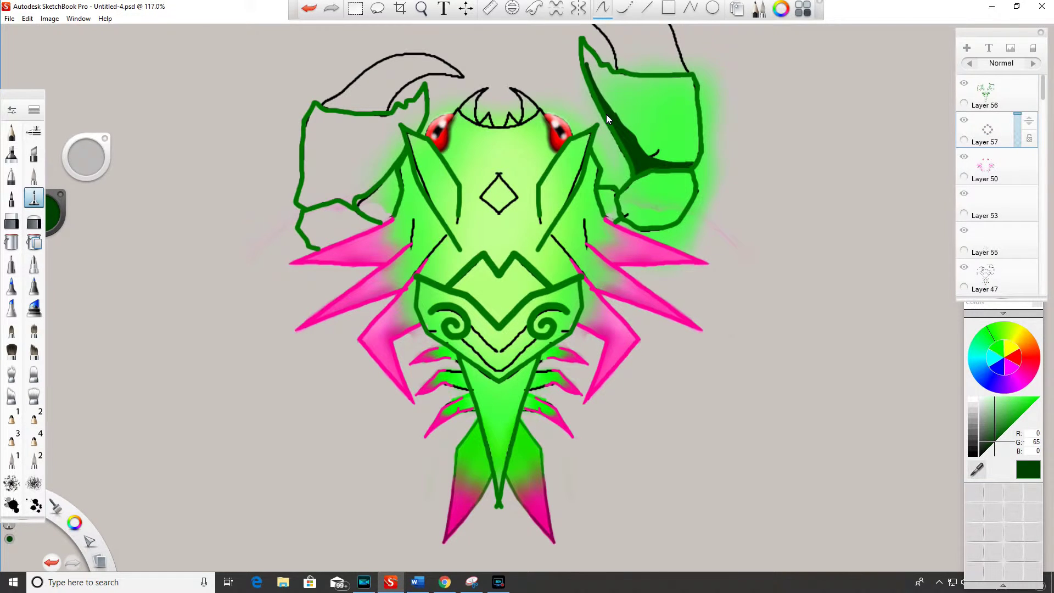
mouse_move(405, 139)
mouse_down()
mouse_move(300, 206)
mouse_move(391, 159)
mouse_move(341, 202)
mouse_move(369, 225)
mouse_up()
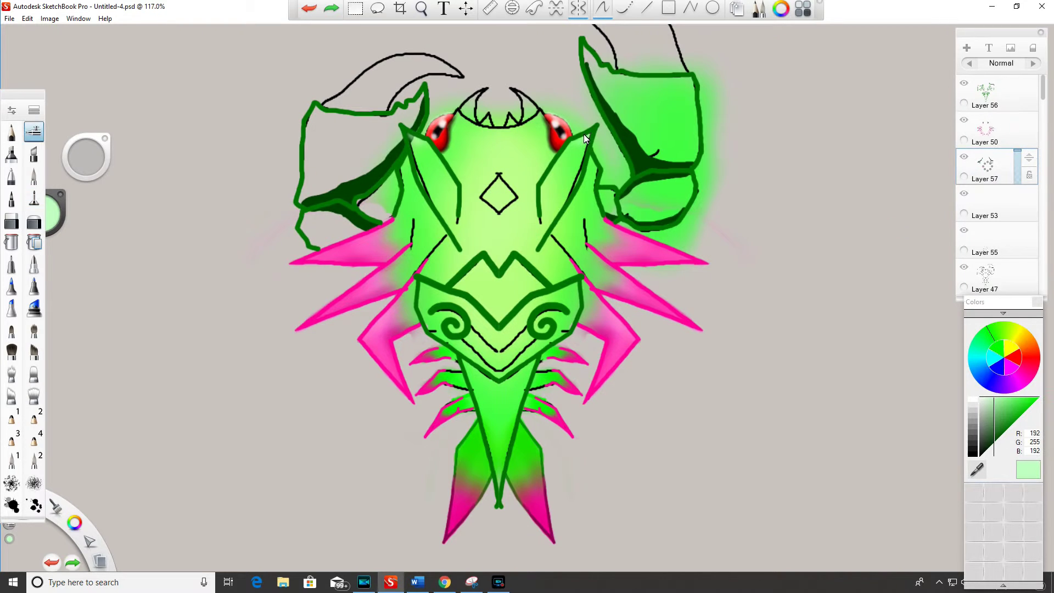
Step: Shade the shoulder plates symmetrically with pale green (192, 255, 192) highlights and sampled greens
drag(585, 134, 542, 235)
alt+click(584, 133)
alt+click(570, 288)
scroll(570, 287, up, 3)
mouse_move(629, 186)
mouse_down()
mouse_move(561, 210)
mouse_move(567, 203)
mouse_move(514, 257)
mouse_up()
Step: Shade the lower body plate with dark green and paint bright green chevrons down its centre
drag(86, 157, 77, 155)
mouse_move(391, 236)
mouse_down()
mouse_move(406, 190)
mouse_move(388, 209)
mouse_move(409, 274)
mouse_move(511, 342)
mouse_up()
drag(462, 305, 486, 338)
click(562, 5)
alt+click(496, 375)
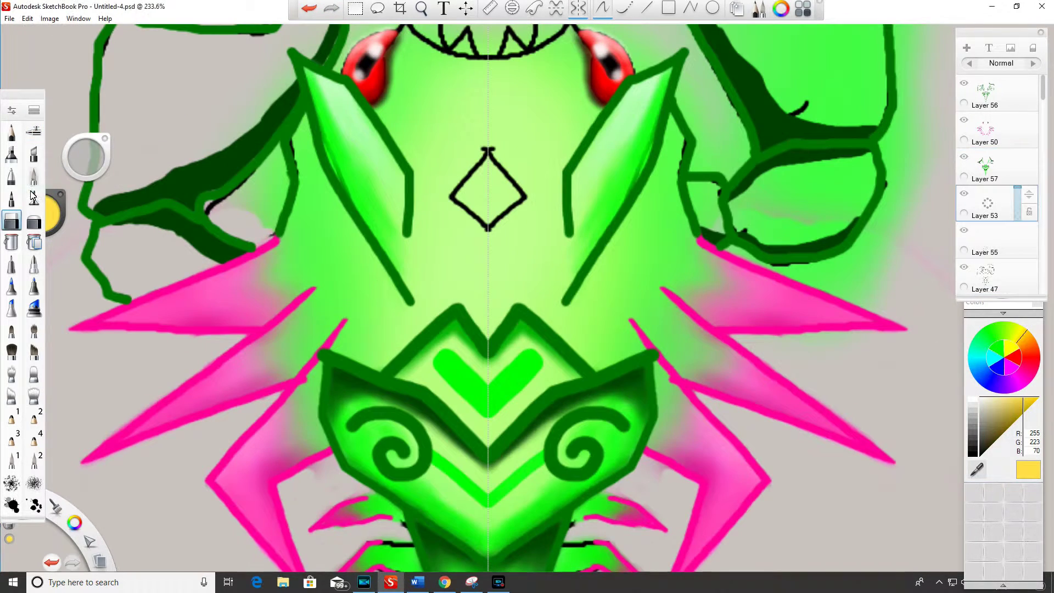
Step: Draw a yellow (255, 223, 70) diamond between two chevrons on the back and erase the black diamond from sketch Layer 47
mouse_move(486, 150)
mouse_down()
mouse_move(452, 196)
mouse_move(488, 228)
mouse_move(472, 256)
mouse_move(488, 270)
mouse_up()
click(988, 278)
key(e)
drag(497, 149, 488, 145)
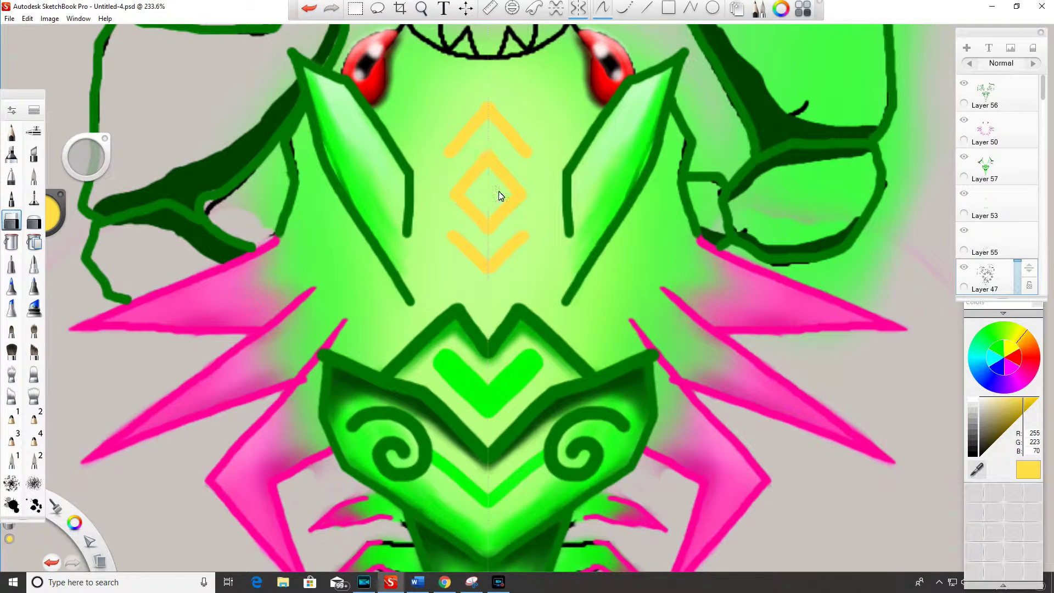
Step: Airbrush medium green (0, 180, 0) over the lower parts of both claw bases on Layer 53
scroll(486, 146, down, 2)
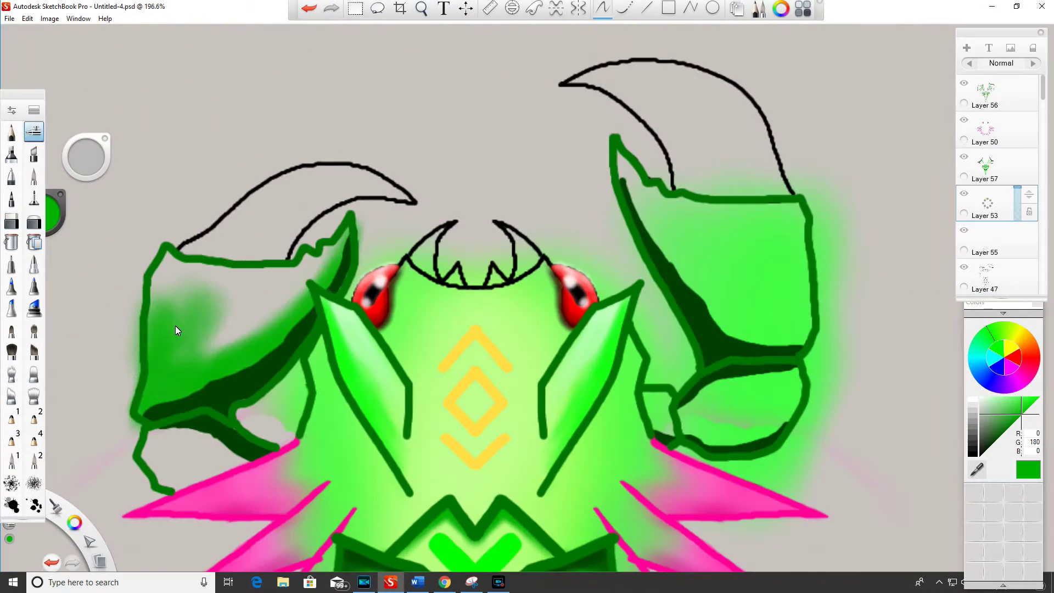
drag(176, 325, 182, 263)
mouse_move(716, 299)
mouse_down()
mouse_move(769, 348)
mouse_move(803, 308)
mouse_move(777, 340)
mouse_move(770, 321)
mouse_up()
Step: Deepen the lower and inner areas of both claw bases with dark green (0, 105, 0)
alt+click(733, 337)
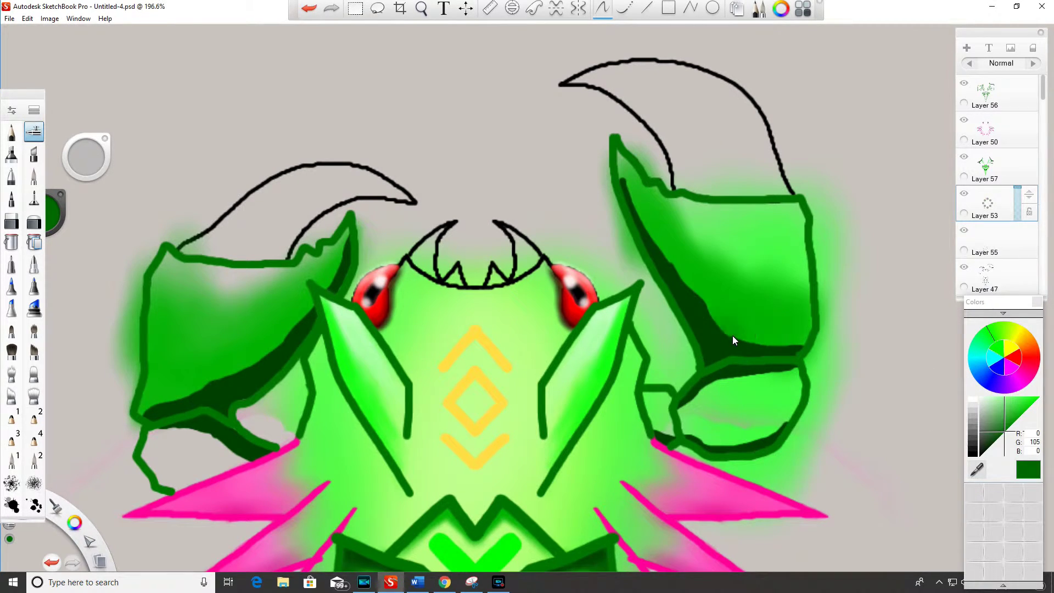
drag(774, 299, 821, 335)
mouse_move(297, 382)
mouse_down()
mouse_move(225, 352)
mouse_move(126, 409)
mouse_move(341, 264)
mouse_up()
drag(286, 342, 154, 329)
mouse_move(725, 297)
mouse_down()
mouse_move(776, 324)
mouse_move(670, 330)
mouse_move(751, 343)
mouse_up()
Step: Add soft pale highlights to both claw bases and refine their shading
click(987, 421)
mouse_move(822, 349)
mouse_down()
mouse_move(674, 275)
mouse_move(827, 341)
mouse_up()
scroll(596, 318, down, 3)
mouse_move(358, 299)
mouse_down()
mouse_move(401, 299)
mouse_move(318, 291)
mouse_move(428, 258)
mouse_move(329, 324)
mouse_up()
mouse_move(654, 258)
mouse_down()
mouse_move(620, 219)
mouse_move(648, 270)
mouse_up()
Step: Airbrush green (0, 203, 0) along the upper edges of both claw bases and blend their shading
click(1030, 405)
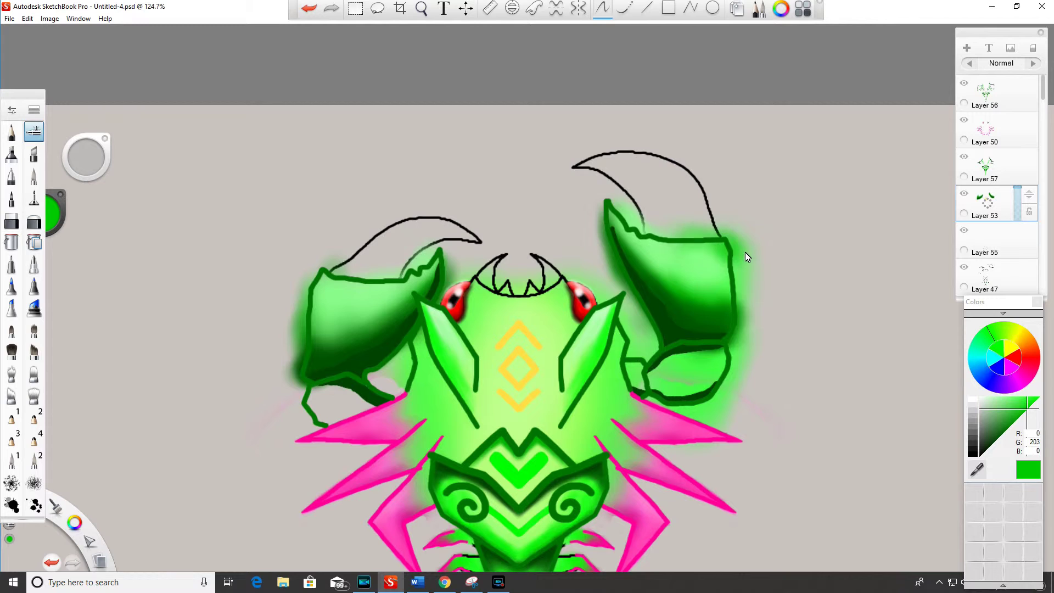
drag(648, 220, 745, 257)
drag(385, 286, 331, 267)
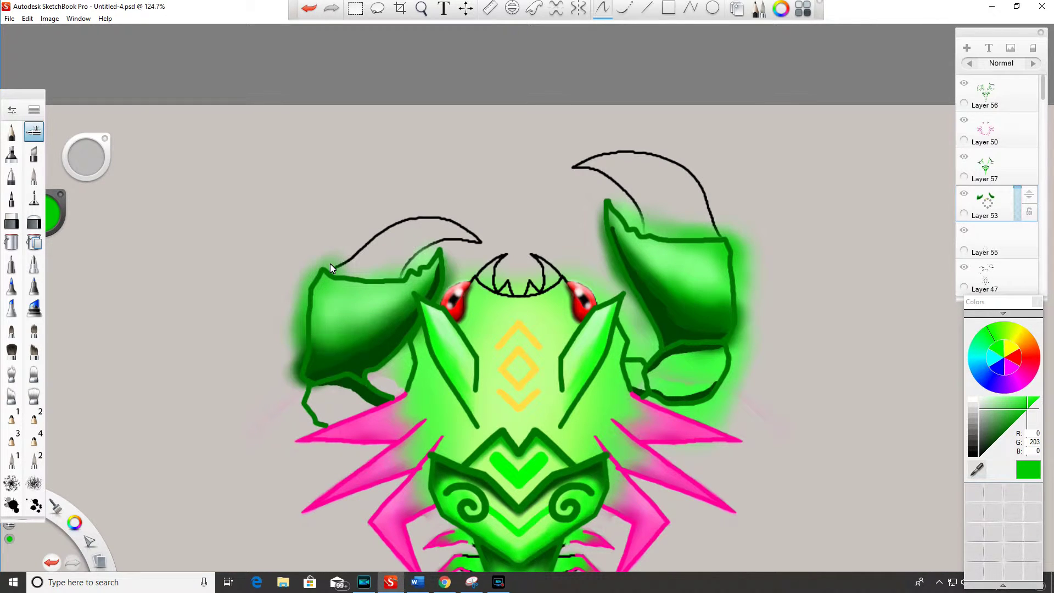
drag(353, 343, 390, 302)
mouse_move(637, 237)
mouse_down()
mouse_move(730, 372)
mouse_move(700, 368)
mouse_up()
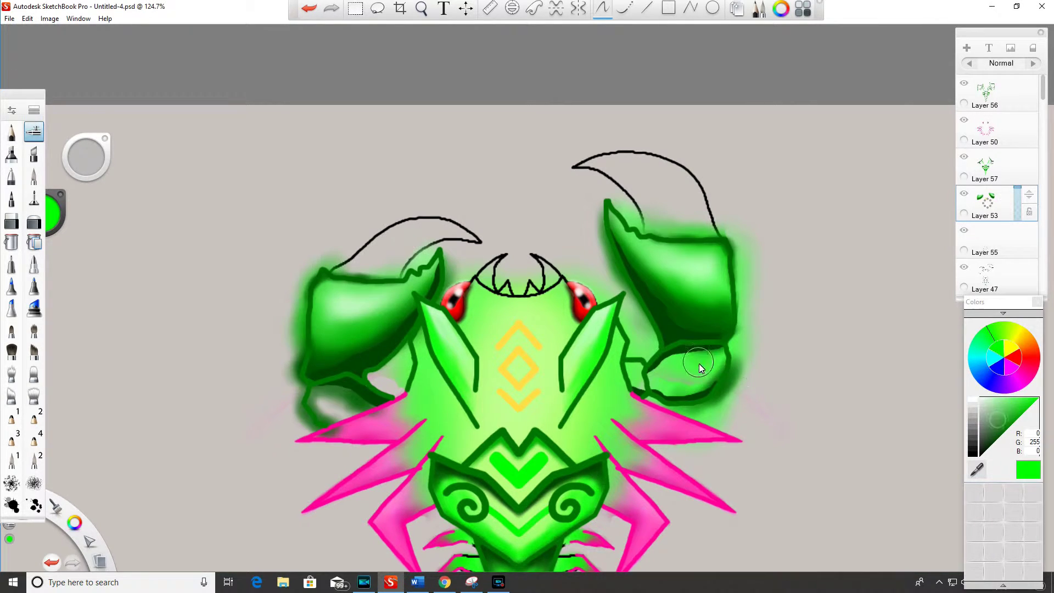
Step: Paint both arm segments below the claws bright green (0, 255, 0) and shade their edges with a sampled dark green
click(710, 356)
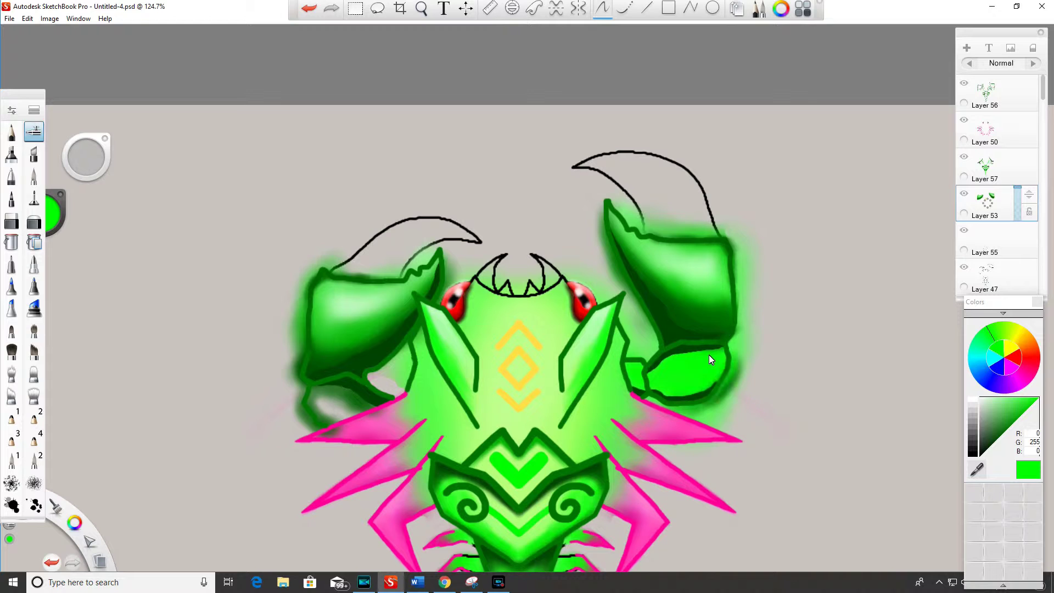
click(355, 398)
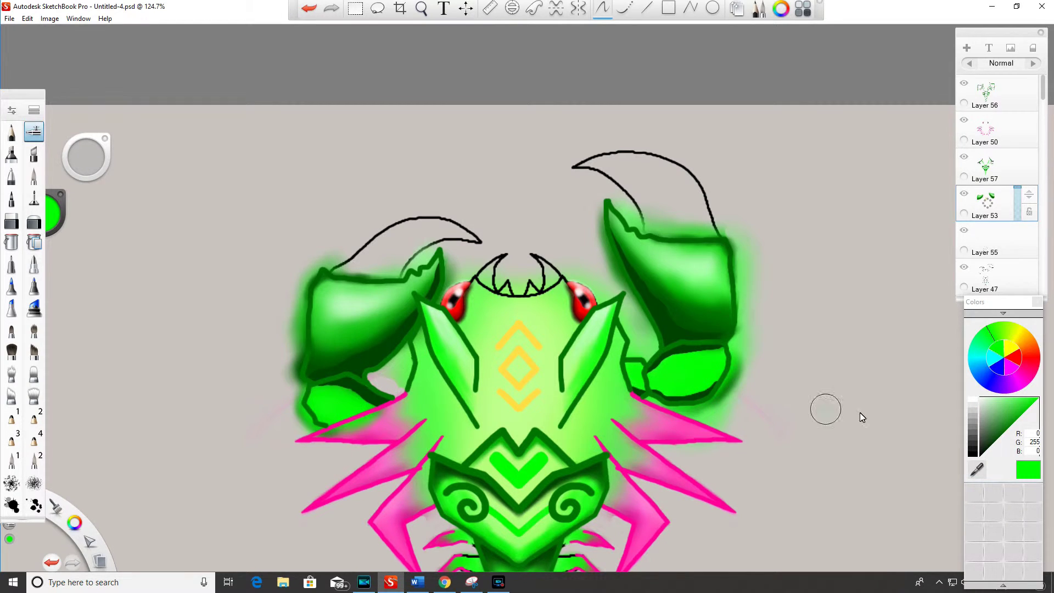
alt+click(701, 351)
drag(700, 351, 638, 367)
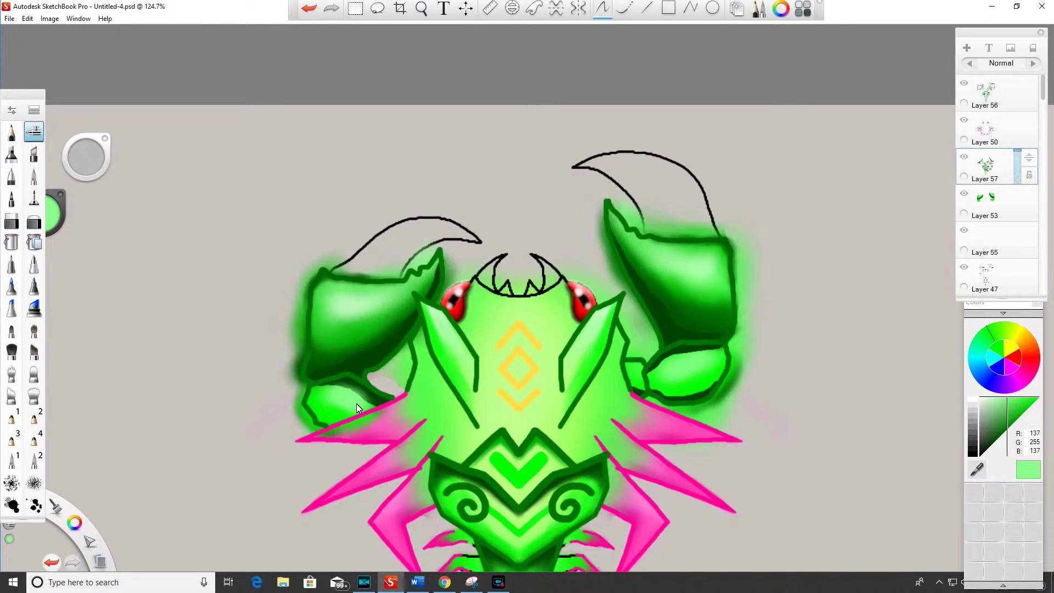
Step: Add speckles to the inner ends of both arm segments in green (56, 160, 56) and light green (141, 227, 141)
click(34, 197)
click(1021, 431)
alt+click(650, 375)
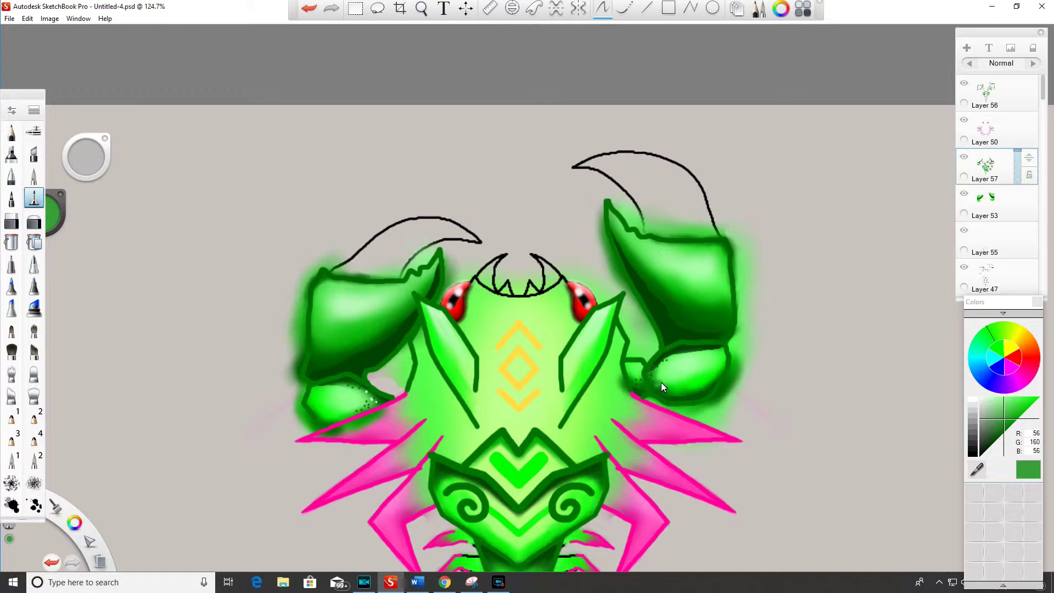
alt+click(658, 384)
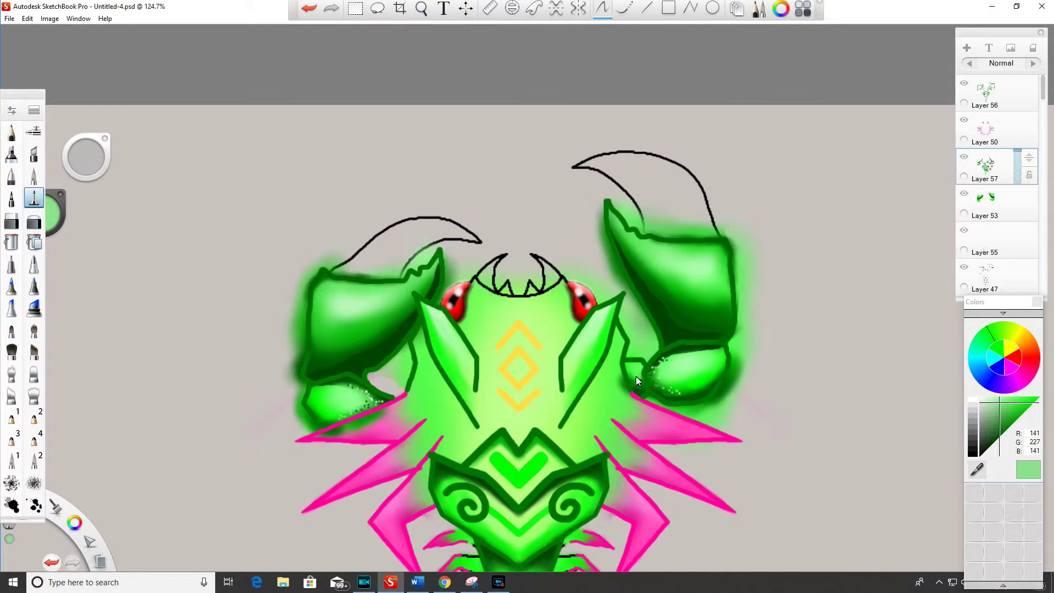
Step: Speckle the lower outer corners of both claw bases, sampling the claw's dark green (0, 129, 0) for darker dots
alt+click(321, 362)
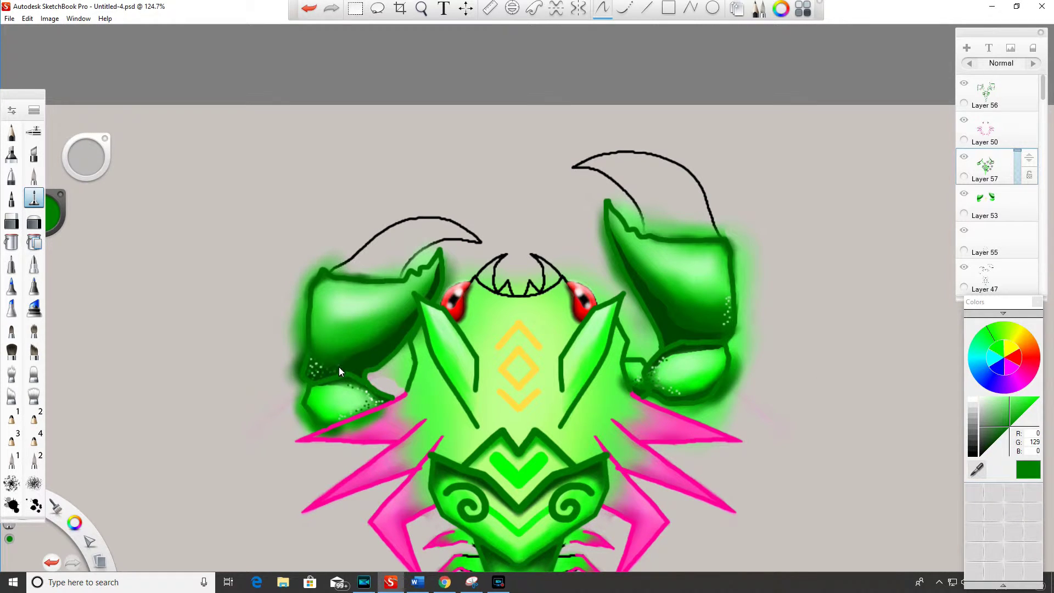
key(ctrl+z)
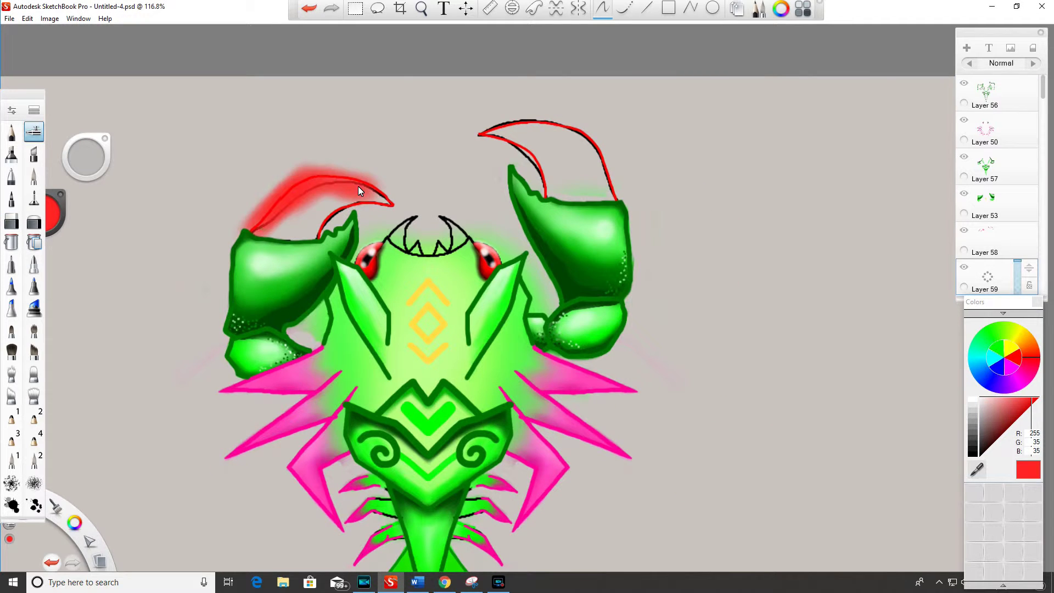
Step: Airbrush red (255, 35, 35) along the outer curves of both upper pincers
mouse_move(258, 234)
mouse_down()
mouse_move(398, 201)
mouse_move(324, 170)
mouse_up()
drag(500, 118, 535, 145)
mouse_move(467, 135)
mouse_down()
mouse_move(606, 137)
mouse_move(620, 201)
mouse_up()
drag(489, 113, 582, 110)
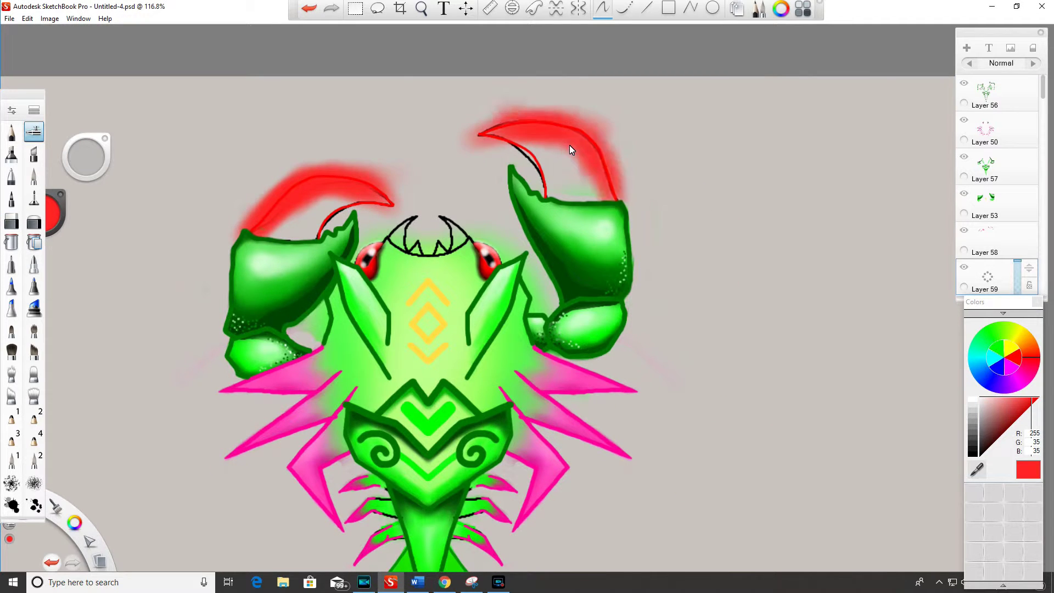
Step: Erase the red overspray outside the outlines of both upper pincers
scroll(326, 207, up, 3)
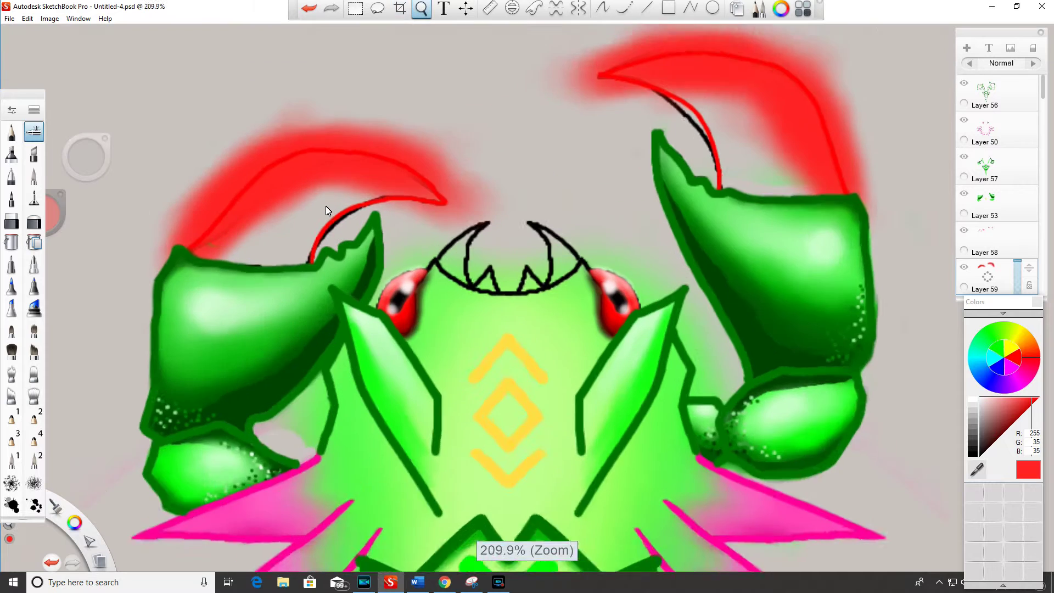
scroll(327, 206, down, 1)
key(e)
mouse_move(236, 204)
mouse_down()
mouse_move(268, 159)
mouse_move(212, 239)
mouse_move(230, 164)
mouse_up()
drag(297, 146, 349, 124)
mouse_move(447, 173)
mouse_down()
mouse_move(467, 219)
mouse_move(379, 205)
mouse_move(379, 156)
mouse_move(268, 162)
mouse_up()
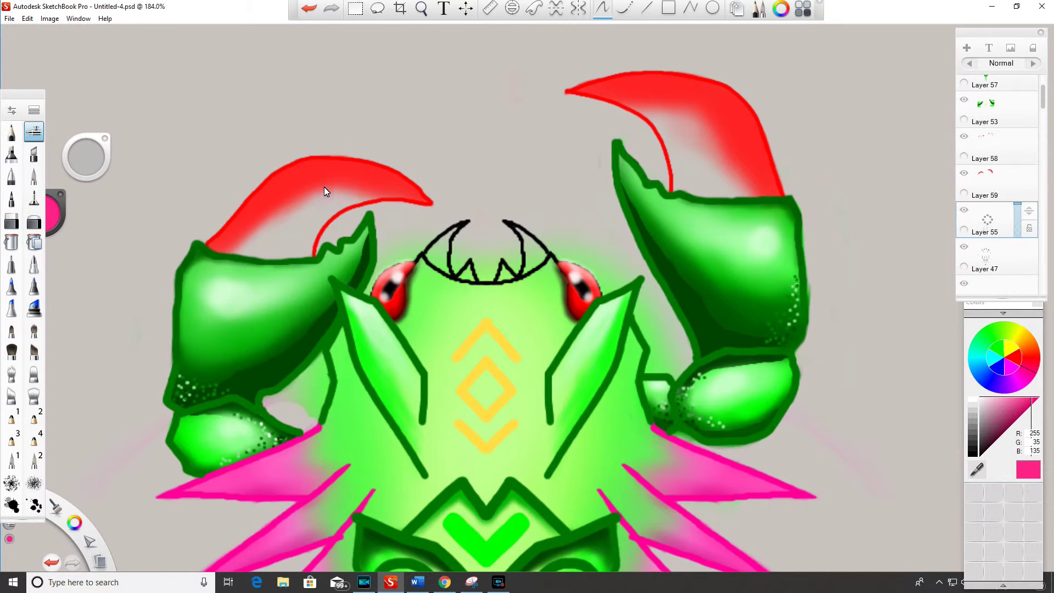
Step: Airbrush pink (255, 35, 135) into the inner areas of both upper pincers on Layer 55
mouse_move(330, 190)
mouse_down()
mouse_move(395, 187)
mouse_move(264, 231)
mouse_move(297, 242)
mouse_up()
drag(417, 181, 385, 208)
drag(708, 132, 726, 198)
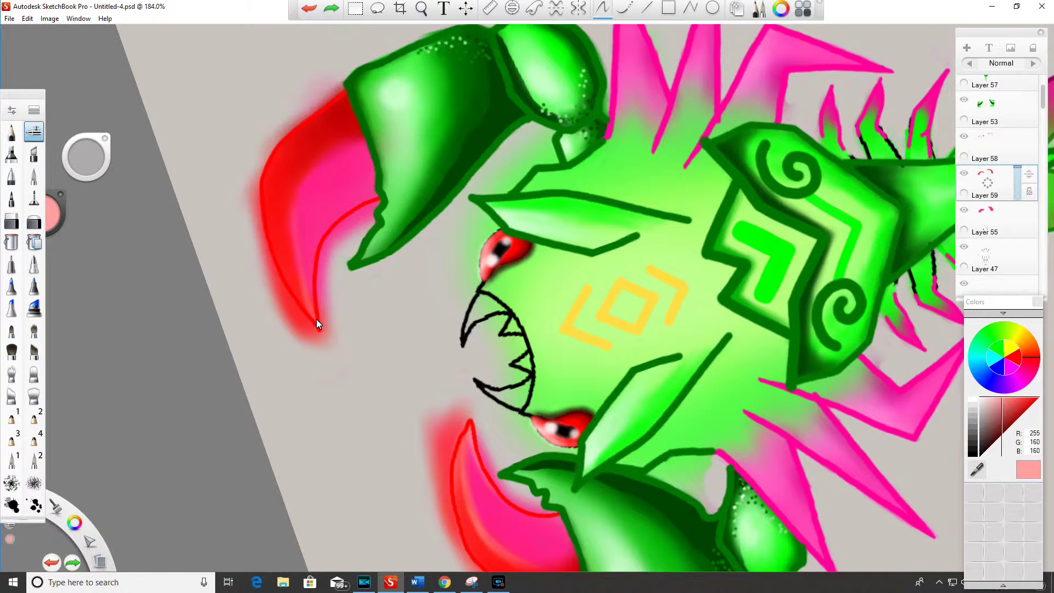
Step: Add pale red (255, 160, 160) airbrush highlights along the red outer bands of both upper pincers
mouse_move(316, 322)
mouse_down()
mouse_move(314, 166)
mouse_move(311, 265)
mouse_up()
drag(315, 329, 292, 251)
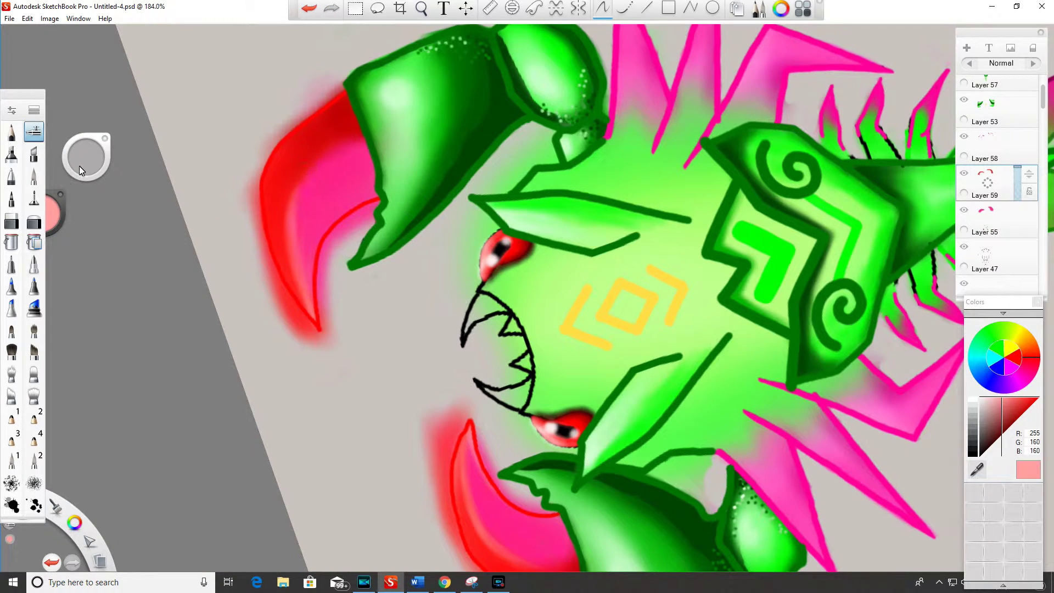
mouse_move(271, 199)
mouse_down()
mouse_move(273, 247)
mouse_move(269, 200)
mouse_move(266, 217)
mouse_up()
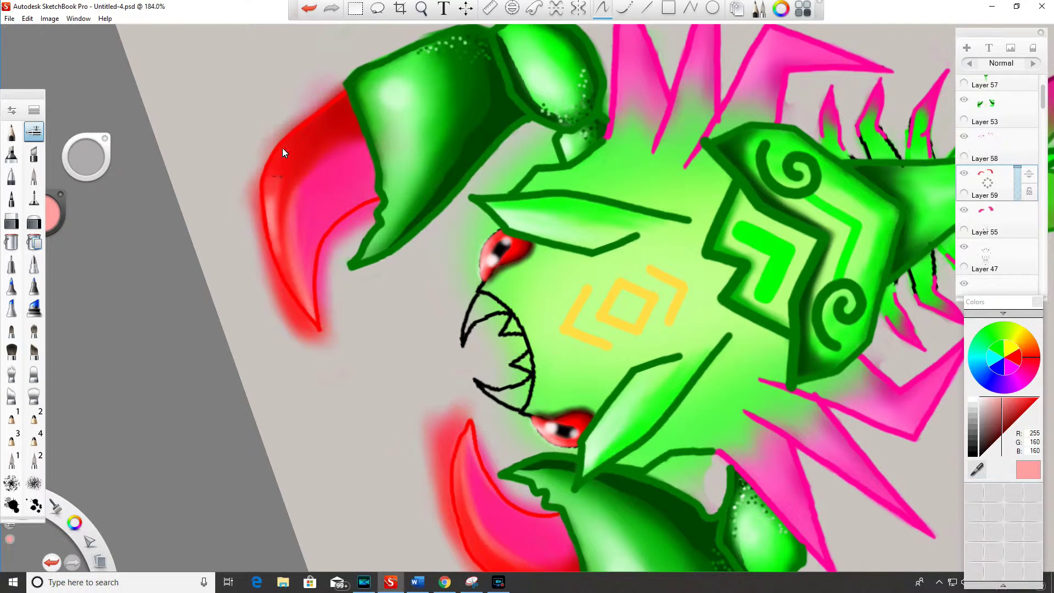
drag(282, 147, 315, 143)
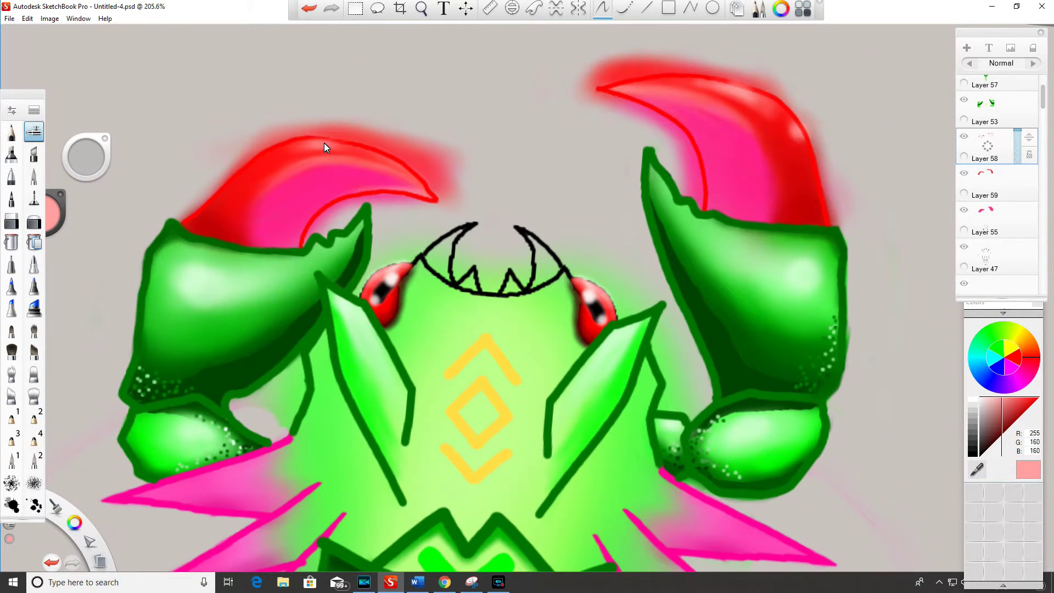
click(309, 7)
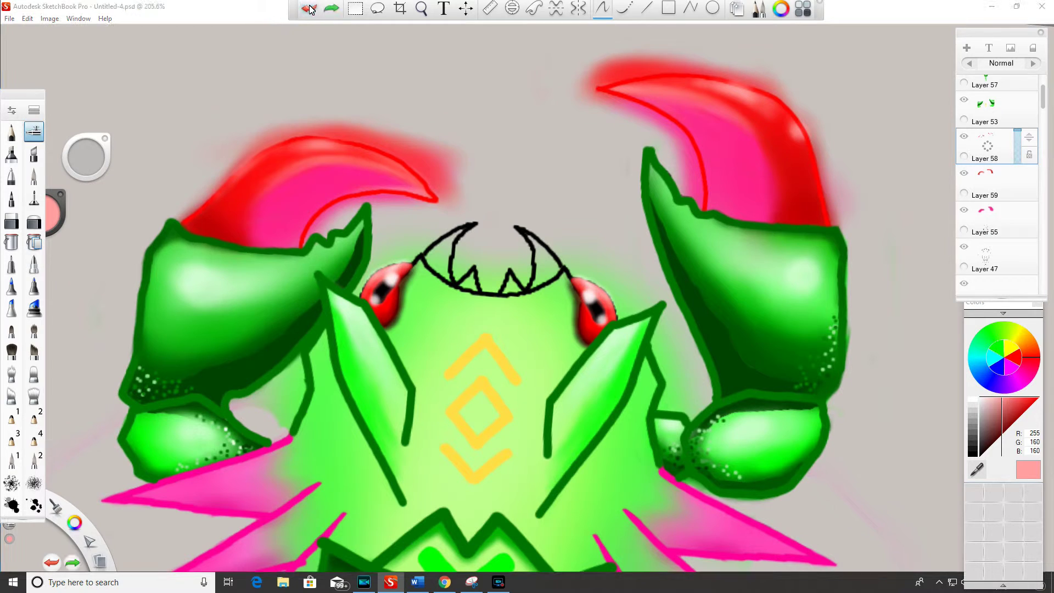
key(ctrl+y)
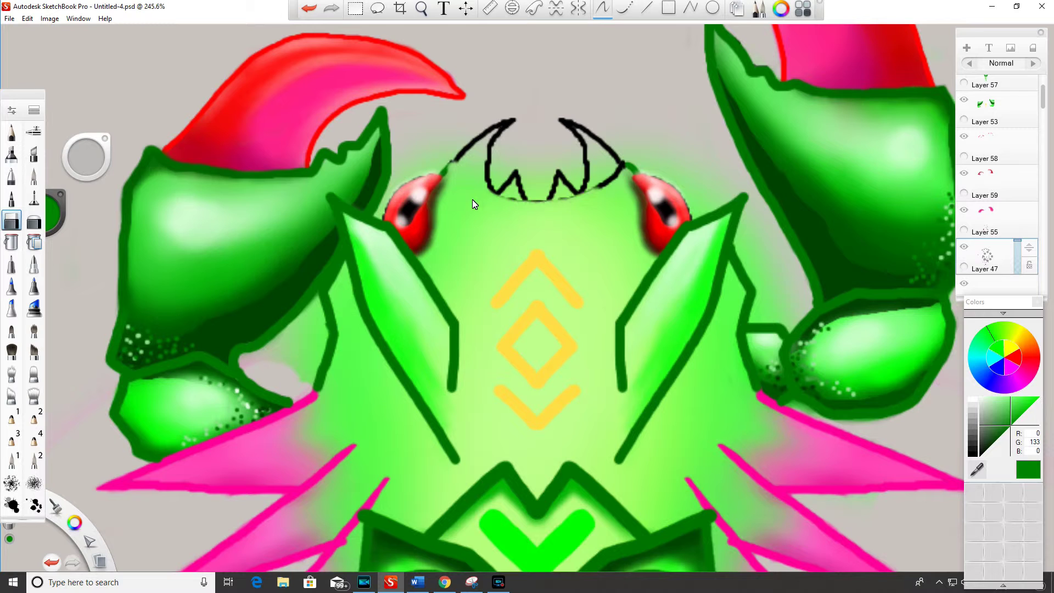
Step: With mirror symmetry on, trace the head's front edge in dark green (0, 133, 0) and the mandibles and teeth in tan (181, 161, 137)
click(578, 8)
click(34, 198)
mouse_move(449, 162)
mouse_down()
mouse_move(483, 187)
mouse_move(537, 200)
mouse_up()
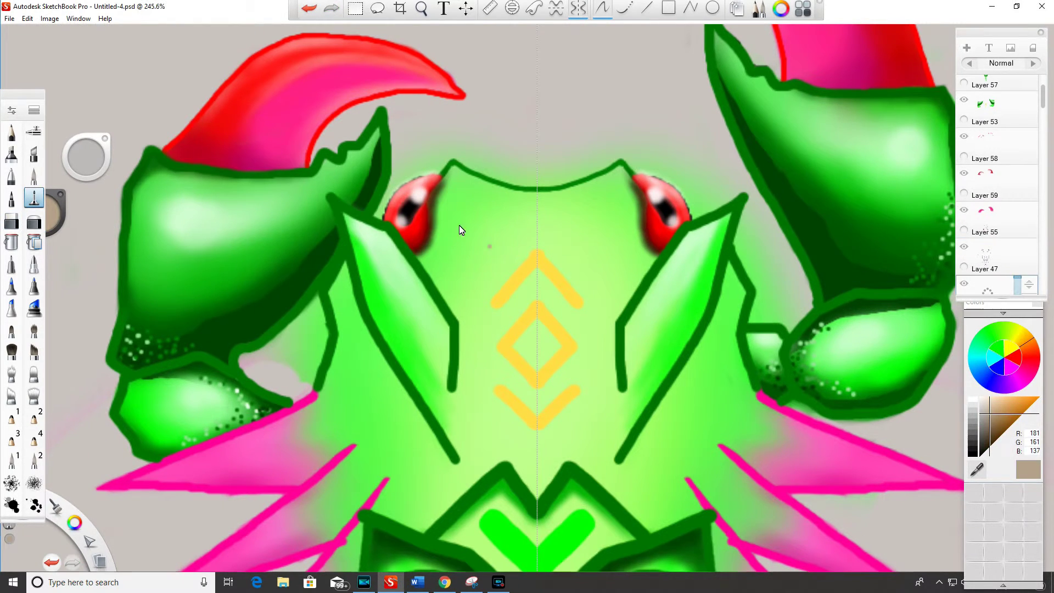
mouse_move(461, 149)
mouse_down()
mouse_move(504, 100)
mouse_move(493, 148)
mouse_move(504, 180)
mouse_move(518, 163)
mouse_move(536, 186)
mouse_up()
key(ctrl+z)
Step: Add a layer below the body and airbrush the mandibles and teeth red (255, 0, 0)
scroll(997, 181, down, 3)
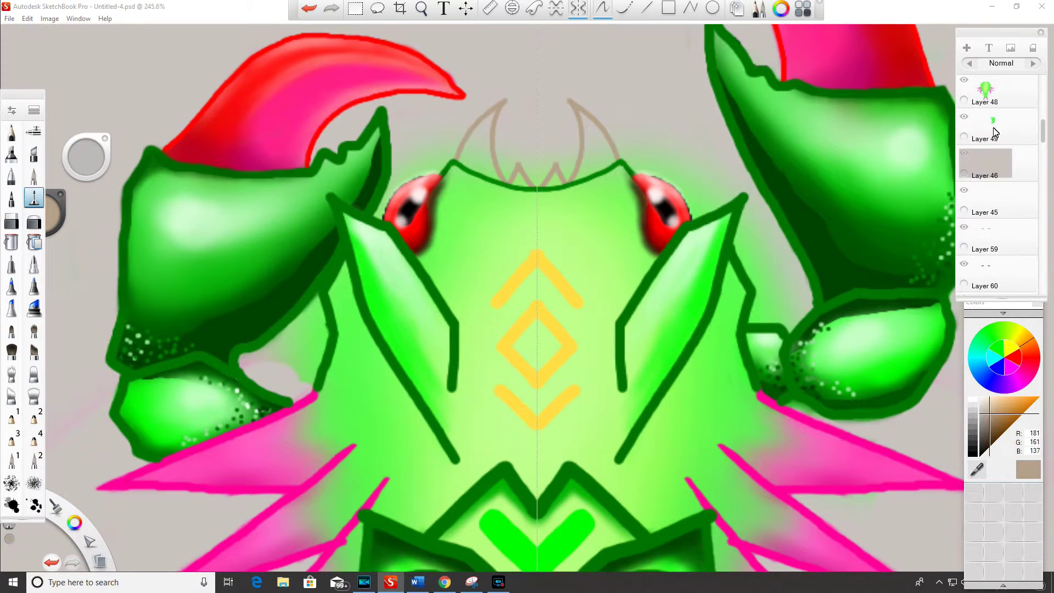
click(968, 48)
click(34, 131)
mouse_move(464, 127)
mouse_down()
mouse_move(493, 107)
mouse_move(513, 174)
mouse_move(501, 113)
mouse_up()
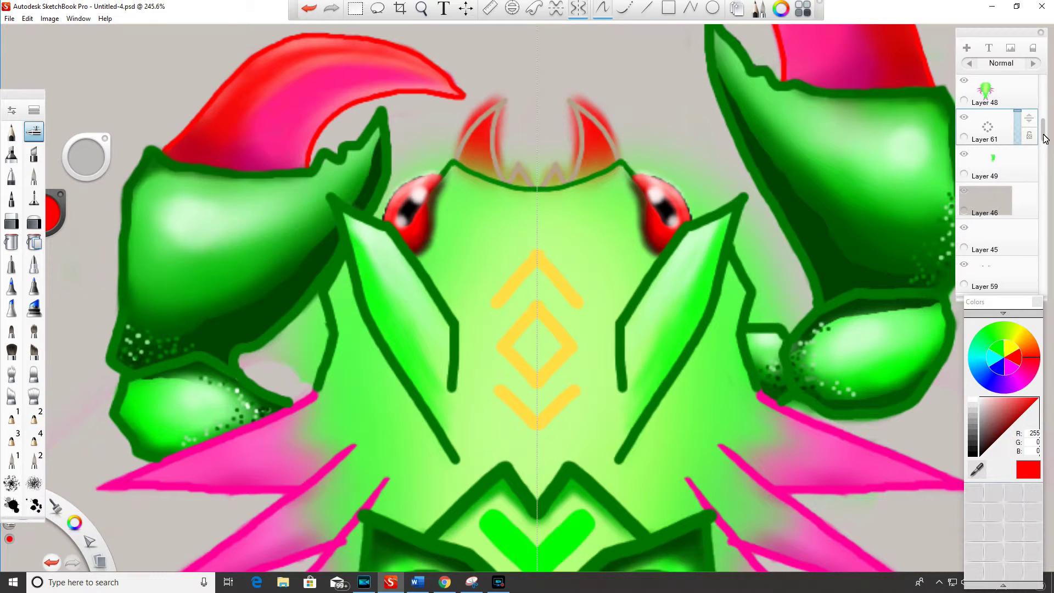
Step: Erase the red overspray around the mandibles and teeth and highlight them in light red (255, 123, 123), undoing stray strokes
click(12, 221)
mouse_move(476, 145)
mouse_down()
mouse_move(474, 165)
mouse_move(520, 184)
mouse_up()
key(ctrl+z)
key(ctrl+z)
key(ctrl+z)
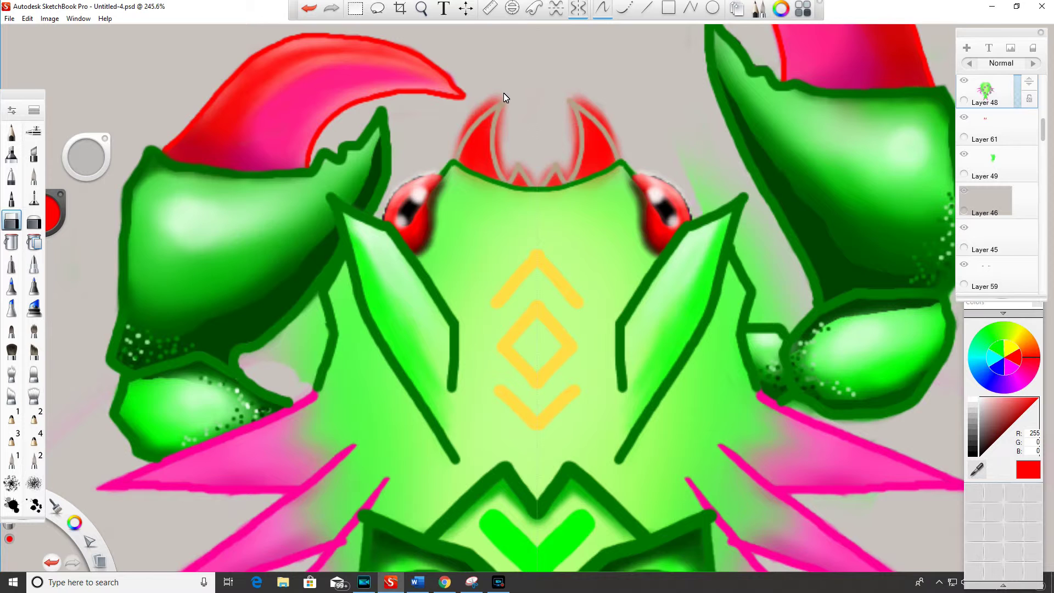
key(ctrl+z)
key(ctrl+z)
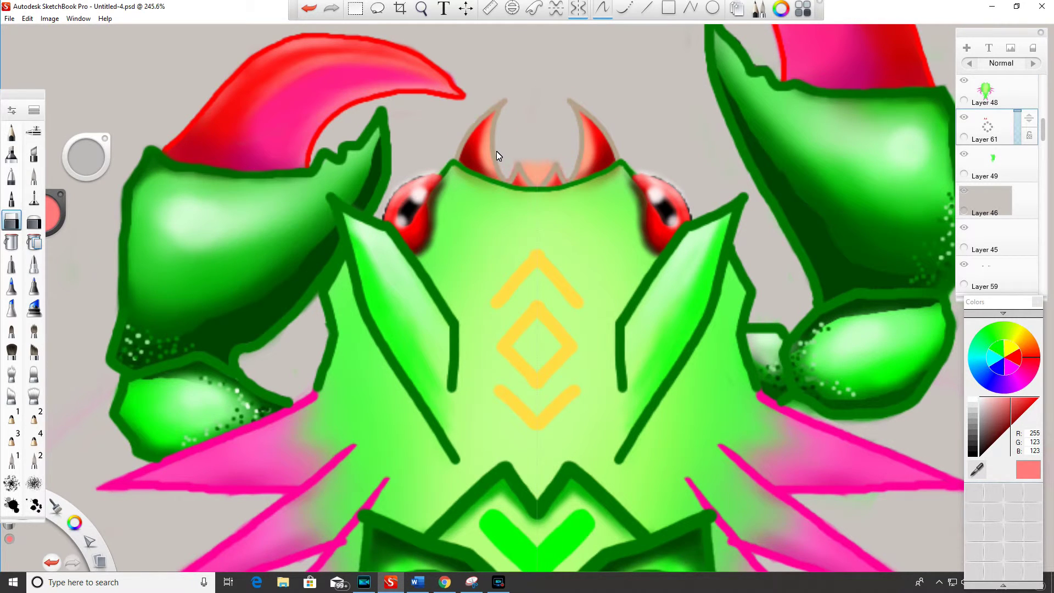
key(ctrl+z)
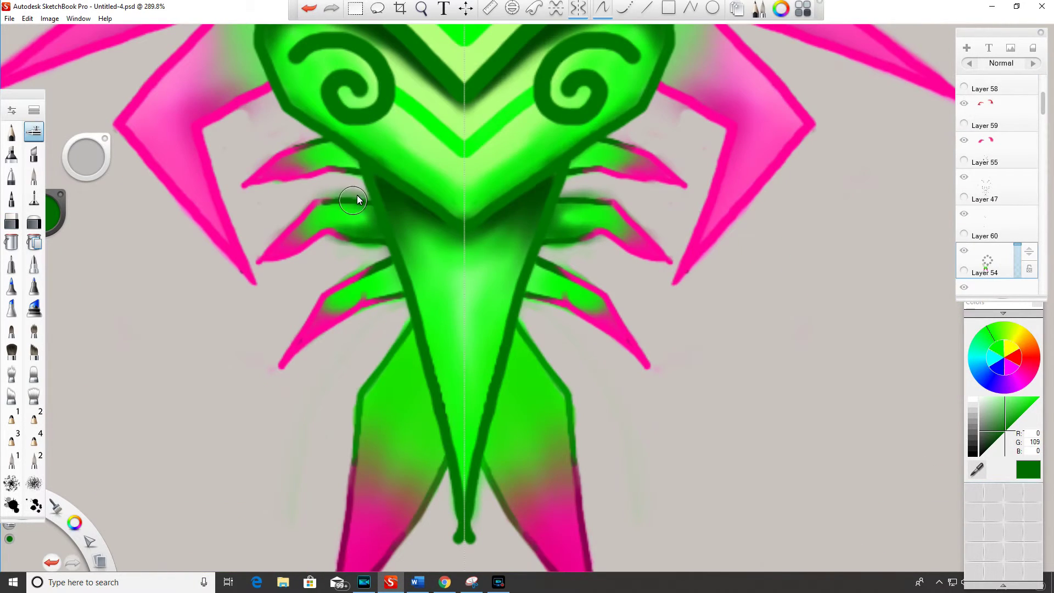
Step: Shade the small legs and the upper tail fins with mirrored dark green (0, 109, 0) airbrush strokes
mouse_move(404, 272)
mouse_down()
mouse_move(403, 298)
mouse_move(381, 235)
mouse_move(335, 220)
mouse_up()
mouse_move(399, 358)
mouse_down()
mouse_move(416, 324)
mouse_move(415, 352)
mouse_move(380, 380)
mouse_move(418, 346)
mouse_move(416, 329)
mouse_move(374, 416)
mouse_move(407, 384)
mouse_up()
drag(85, 158, 402, 358)
Step: Shade the lower edges of the pink side spines with mirrored dark magenta (134, 0, 67) airbrush strokes
scroll(384, 319, down, 3)
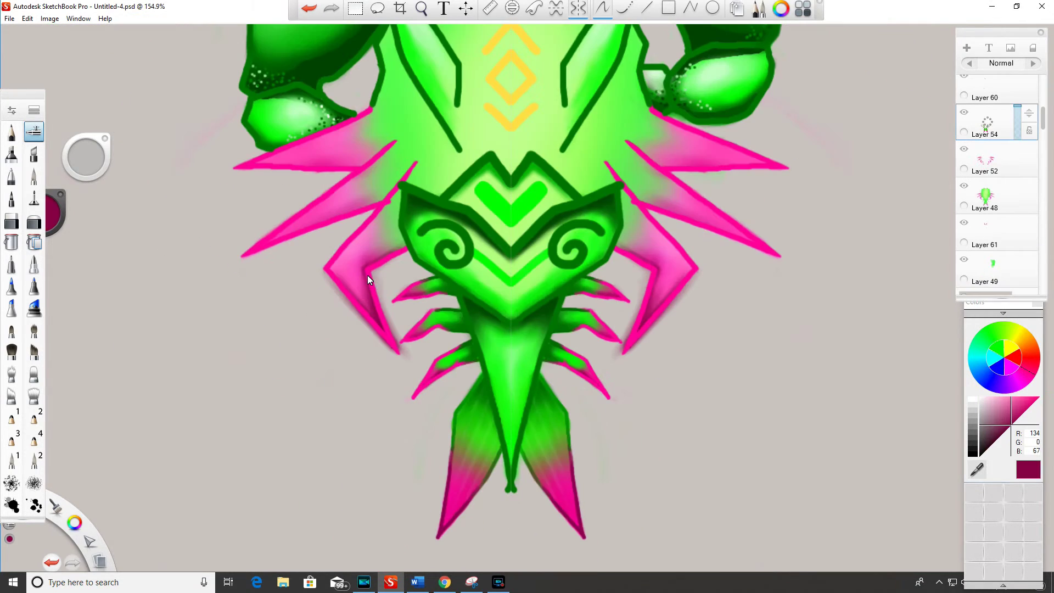
drag(257, 251, 346, 220)
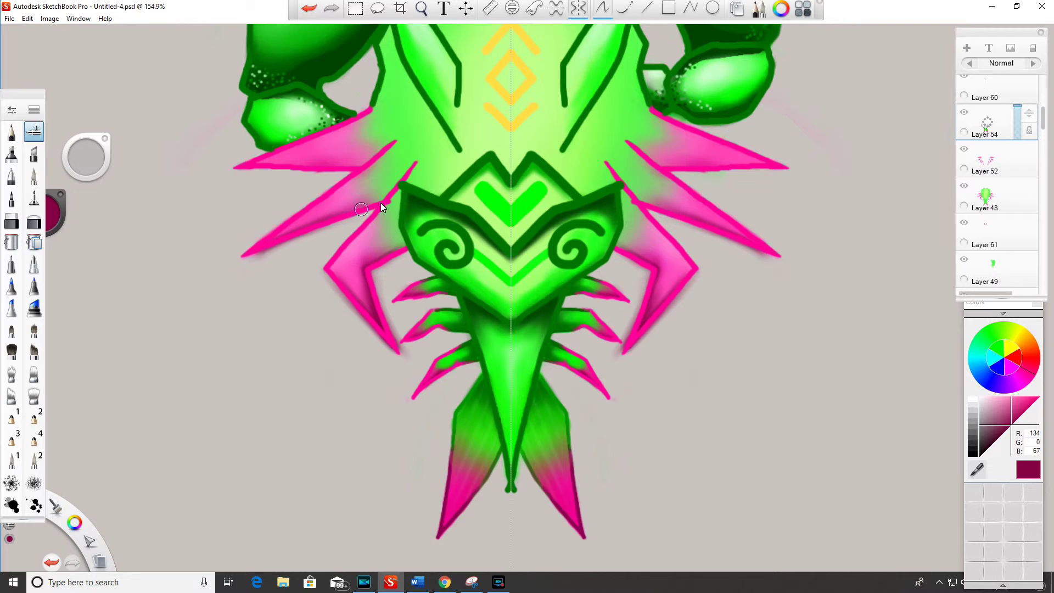
mouse_move(240, 169)
mouse_down()
mouse_move(229, 172)
mouse_move(240, 171)
mouse_up()
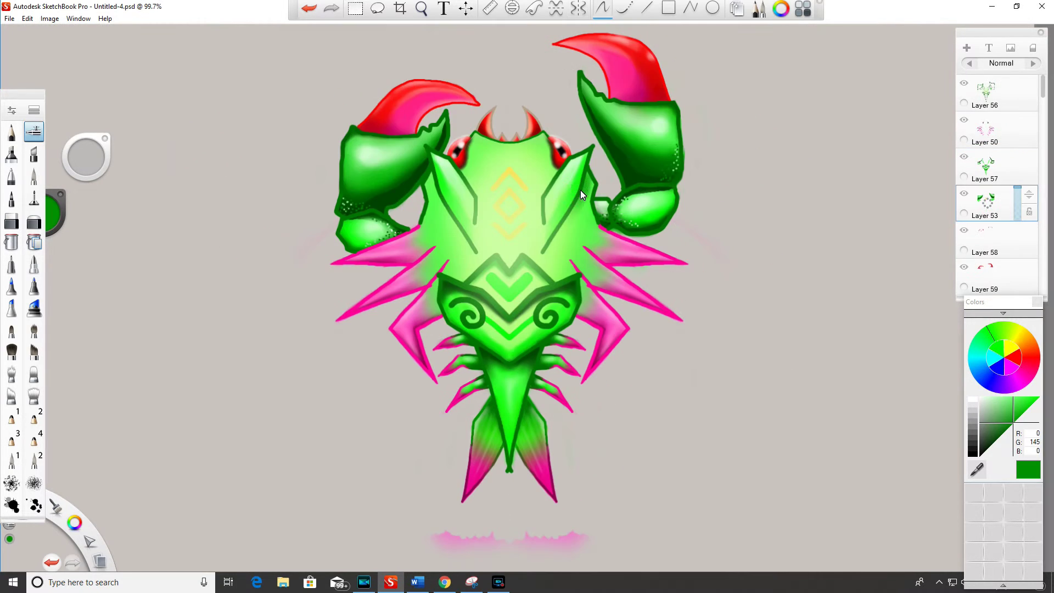
Step: Undo the last change and airbrush green (0, 145, 0) shading along the armour plate nearest the larger claw
click(309, 8)
mouse_move(588, 189)
mouse_down()
mouse_move(582, 176)
mouse_move(567, 214)
mouse_up()
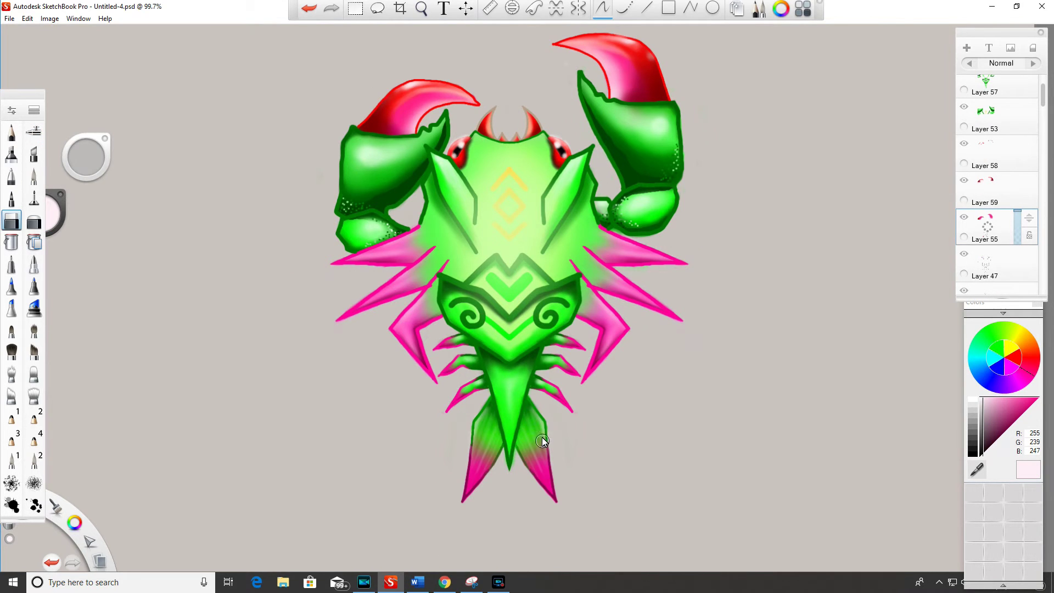
Step: Airbrush a soft black drop shadow around the arms, spines and legs on Layer 62 beneath the creature
scroll(529, 449, down, 5)
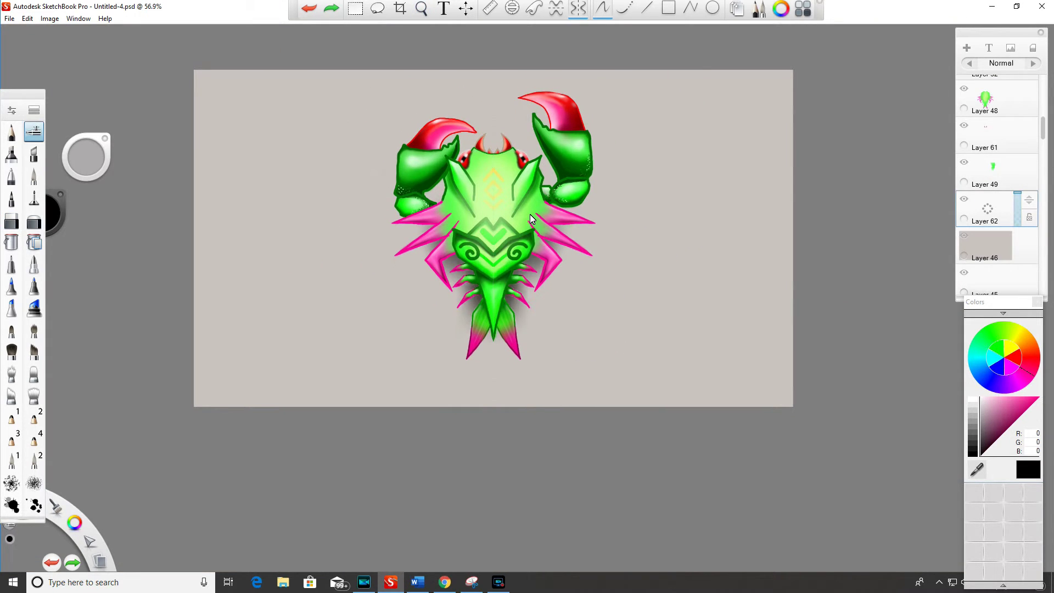
key(ctrl+y)
key(ctrl+y)
key(ctrl+y)
drag(86, 157, 95, 155)
drag(435, 241, 406, 222)
mouse_move(550, 227)
mouse_down()
mouse_move(541, 244)
mouse_move(555, 283)
mouse_move(551, 275)
mouse_up()
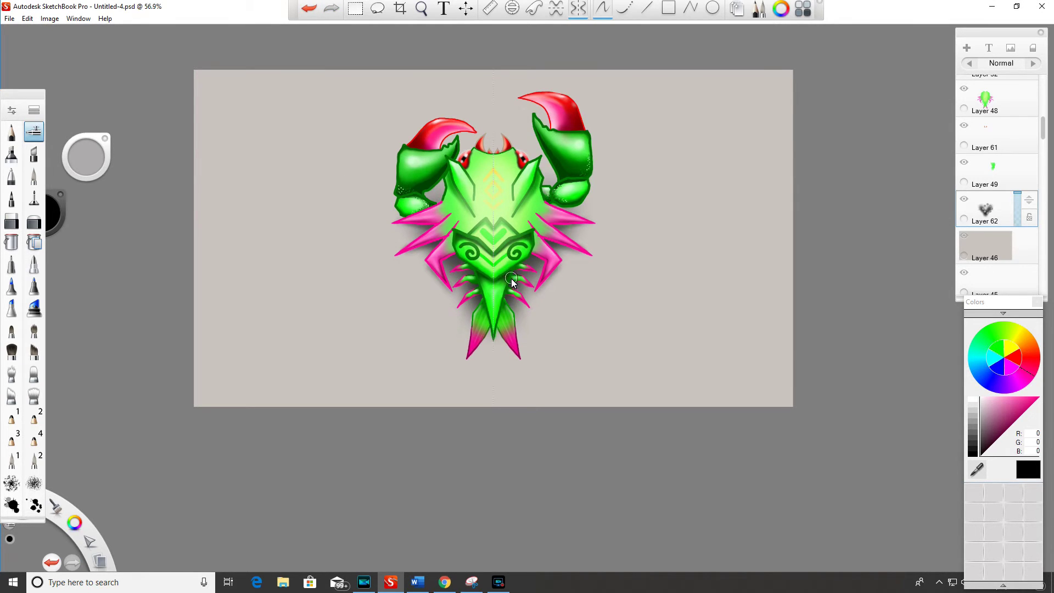
drag(461, 257, 444, 284)
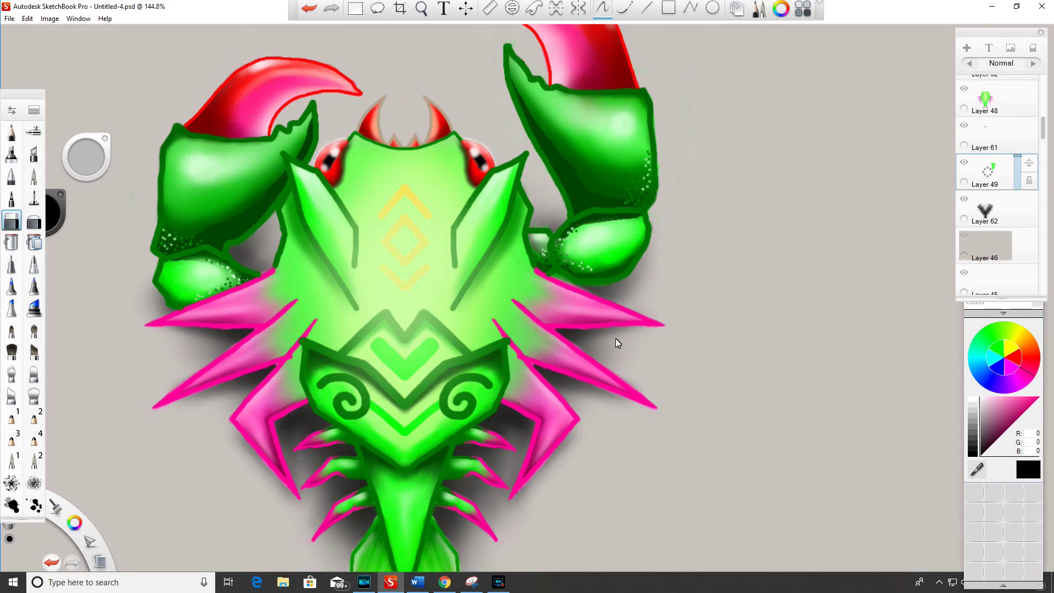
click(308, 8)
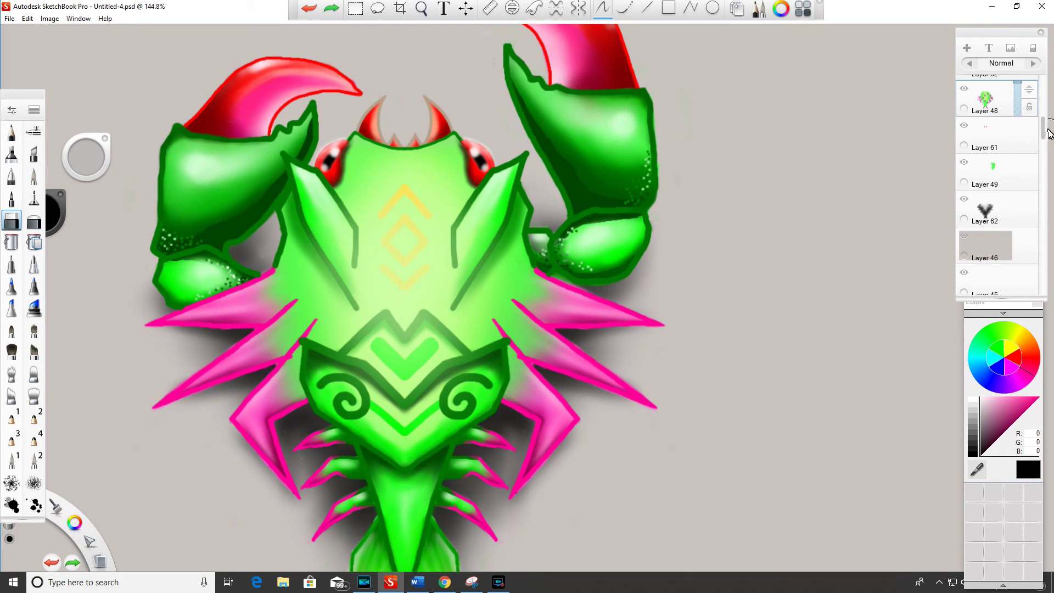
drag(1043, 128, 1045, 101)
key(ctrl+y)
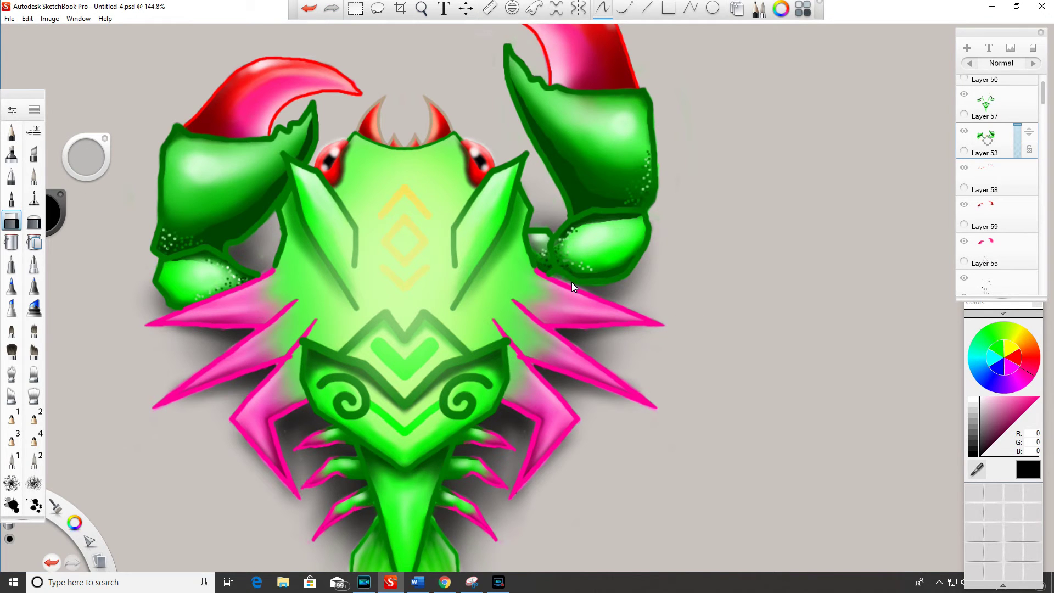
Step: Try a light green (144, 255, 144) airbrush highlight down the centre of the tail on Layer 57
click(1009, 116)
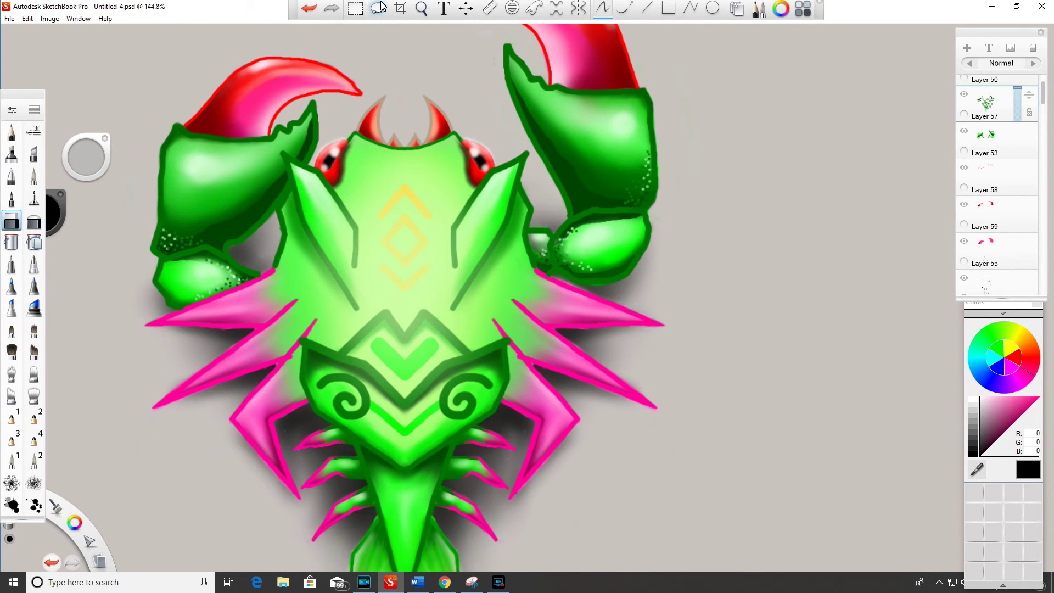
scroll(495, 185, down, 5)
scroll(470, 186, up, 5)
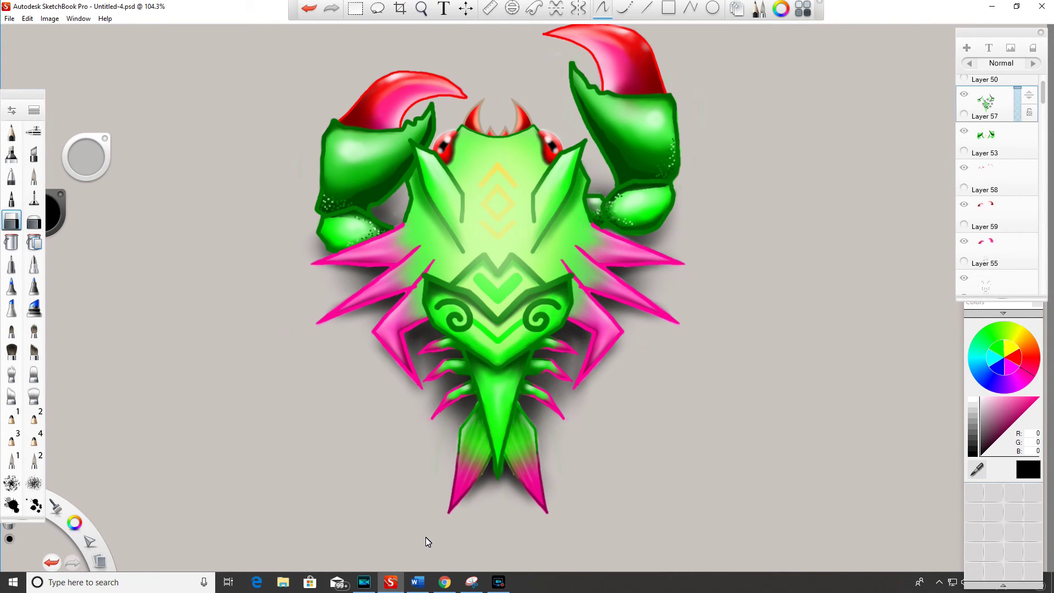
click(1002, 404)
key(e)
drag(500, 382, 502, 443)
click(310, 8)
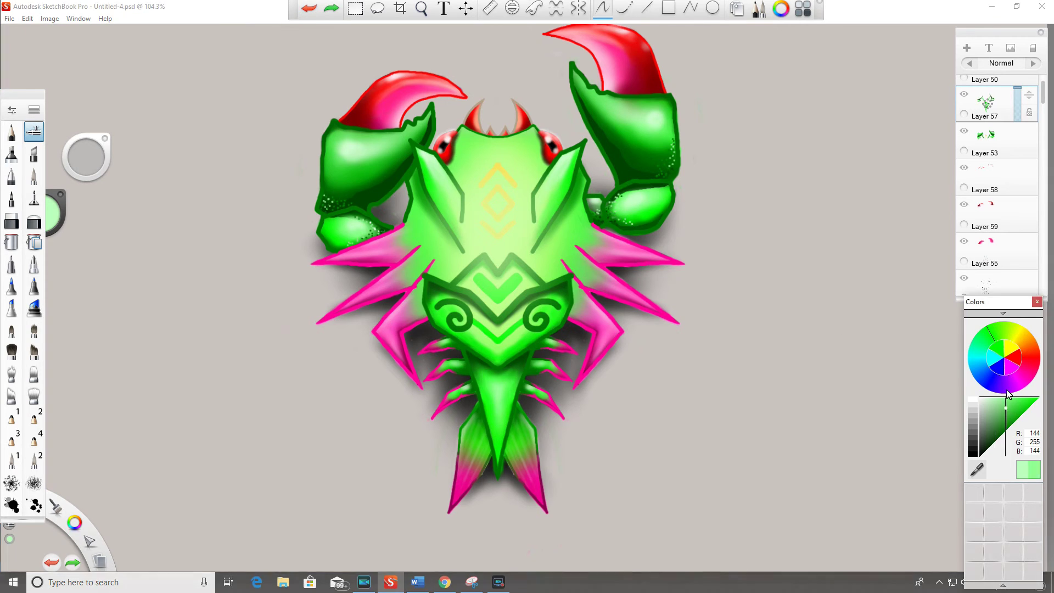